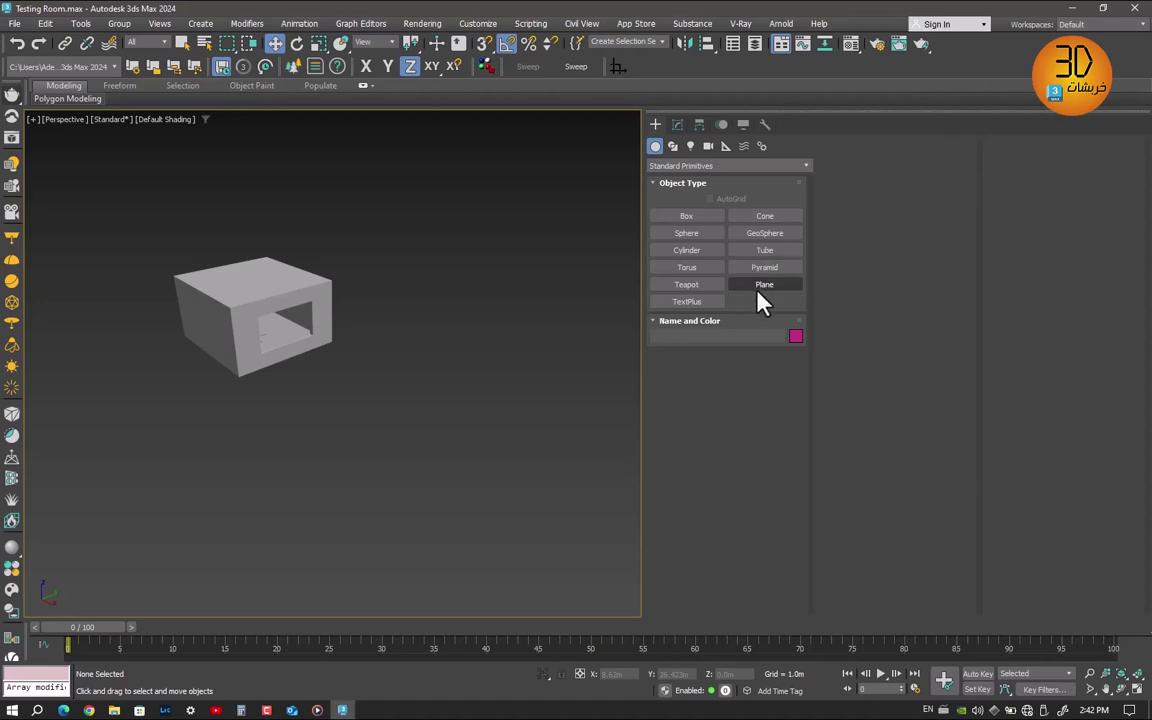
Create a flat plane, Plane002, on the ground and slide it along X beside the box.
left_click(764, 286)
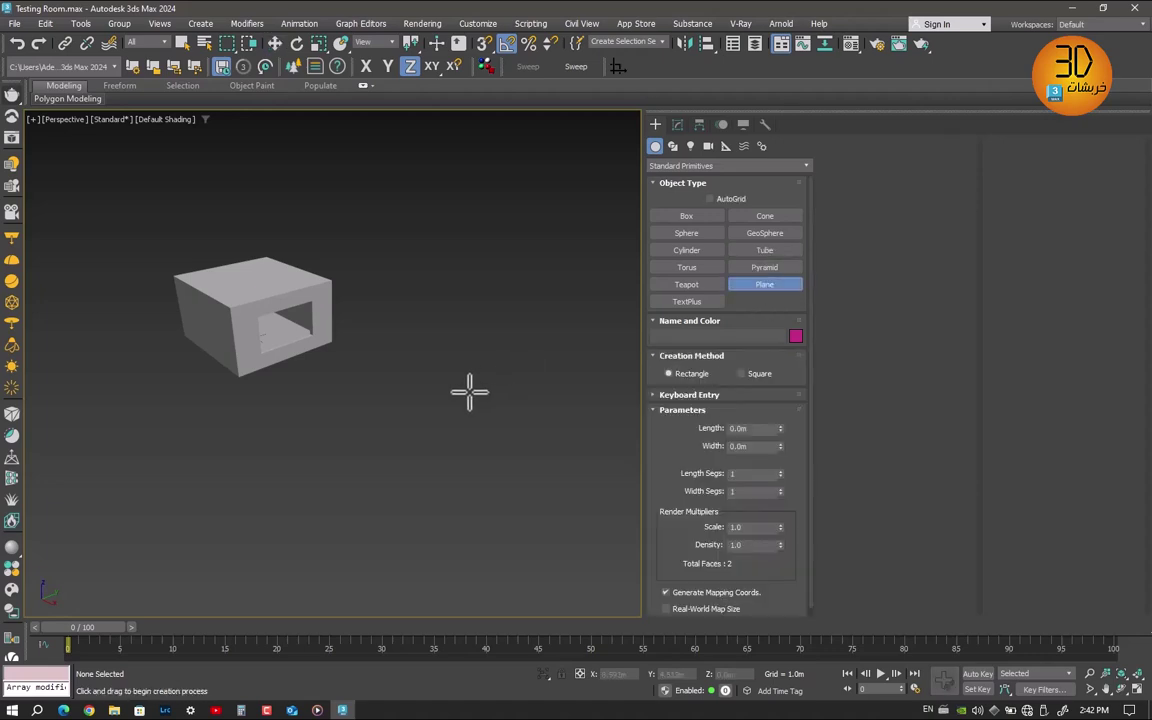
mouse_move(442, 347)
left_mouse_down()
mouse_move(329, 502)
mouse_move(350, 563)
left_mouse_up()
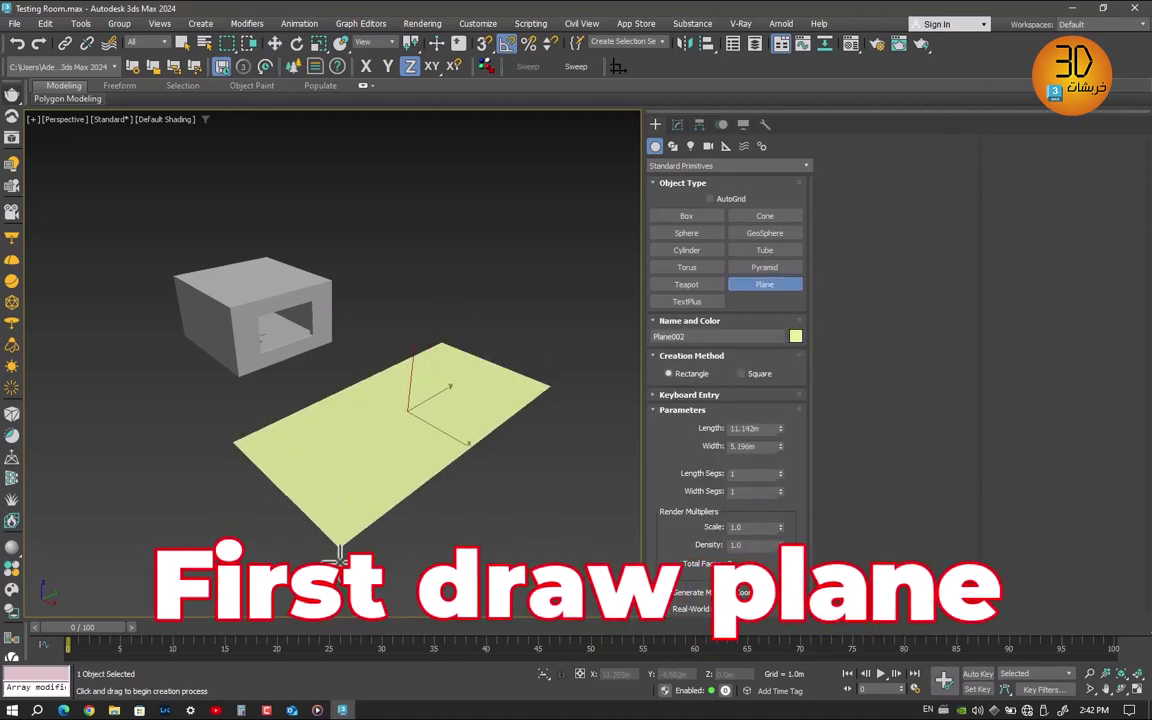
key("w")
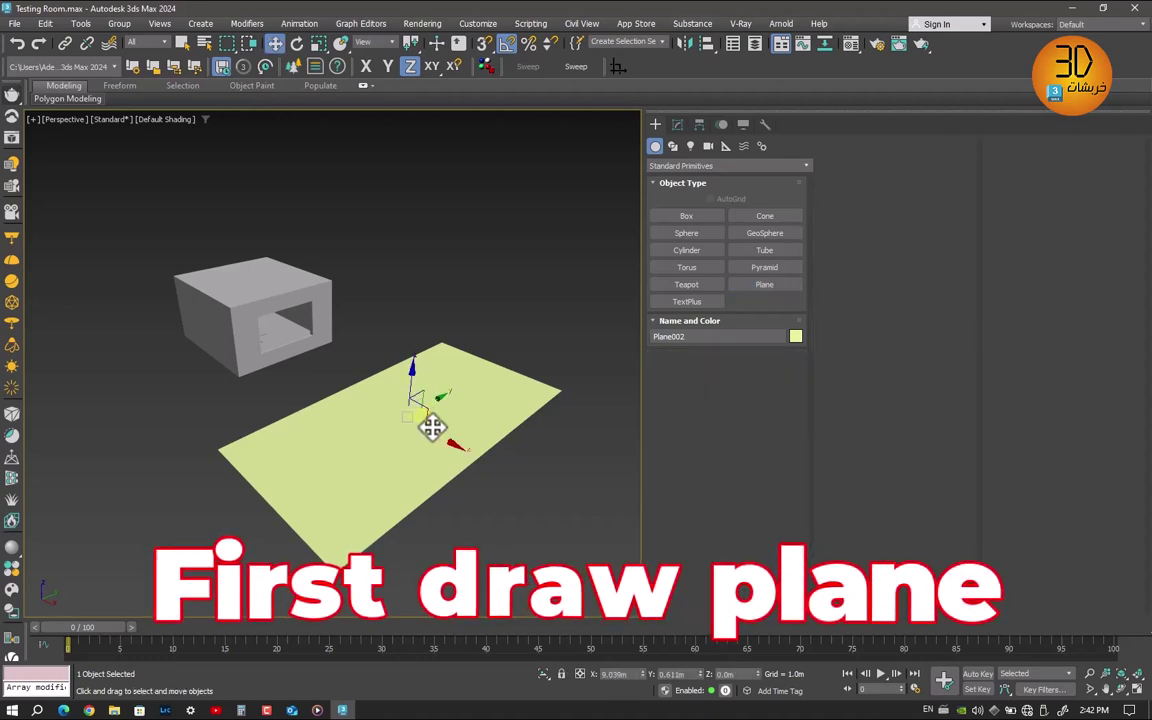
left_click_drag(432, 430, 416, 430)
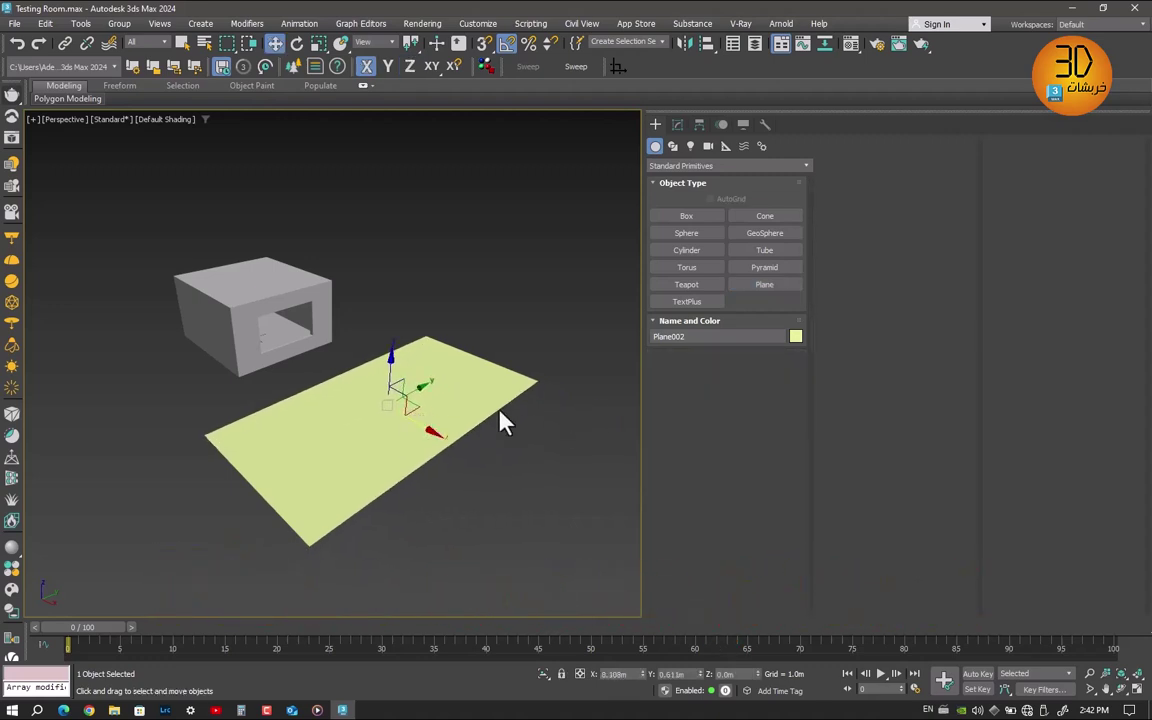
right_click(425, 438)
Rotate Plane002 90° on Y so it stands upright.
left_click(451, 461)
left_click_drag(417, 388, 421, 376)
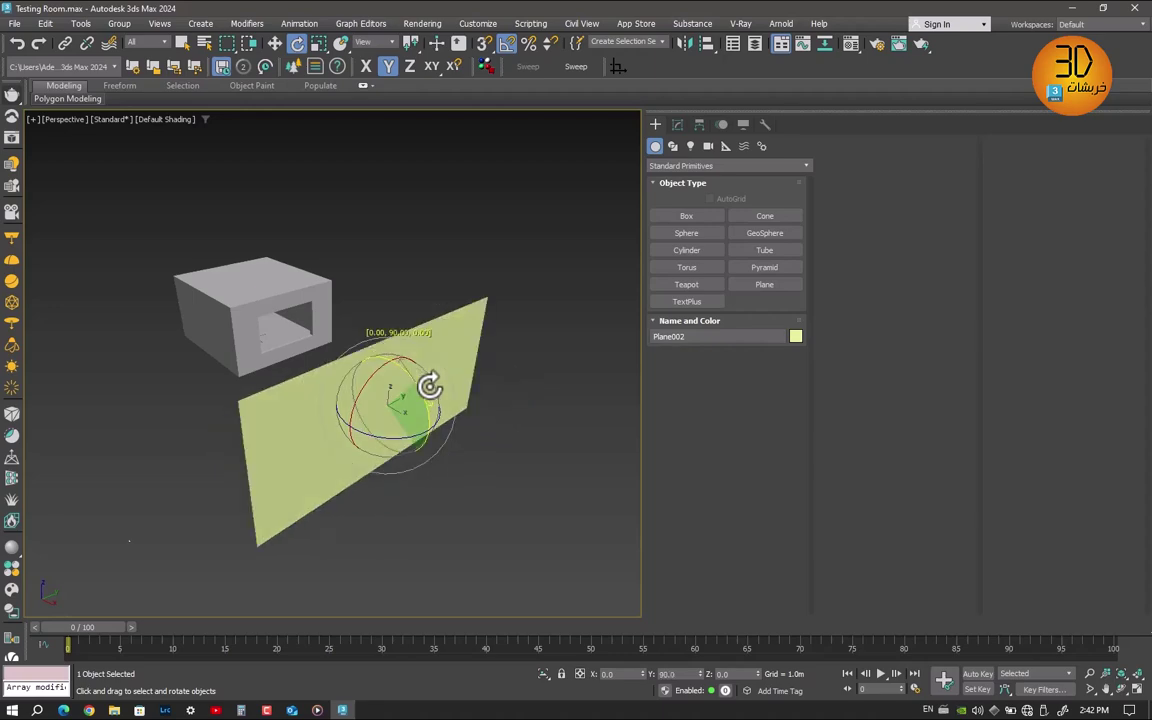
right_click(421, 376)
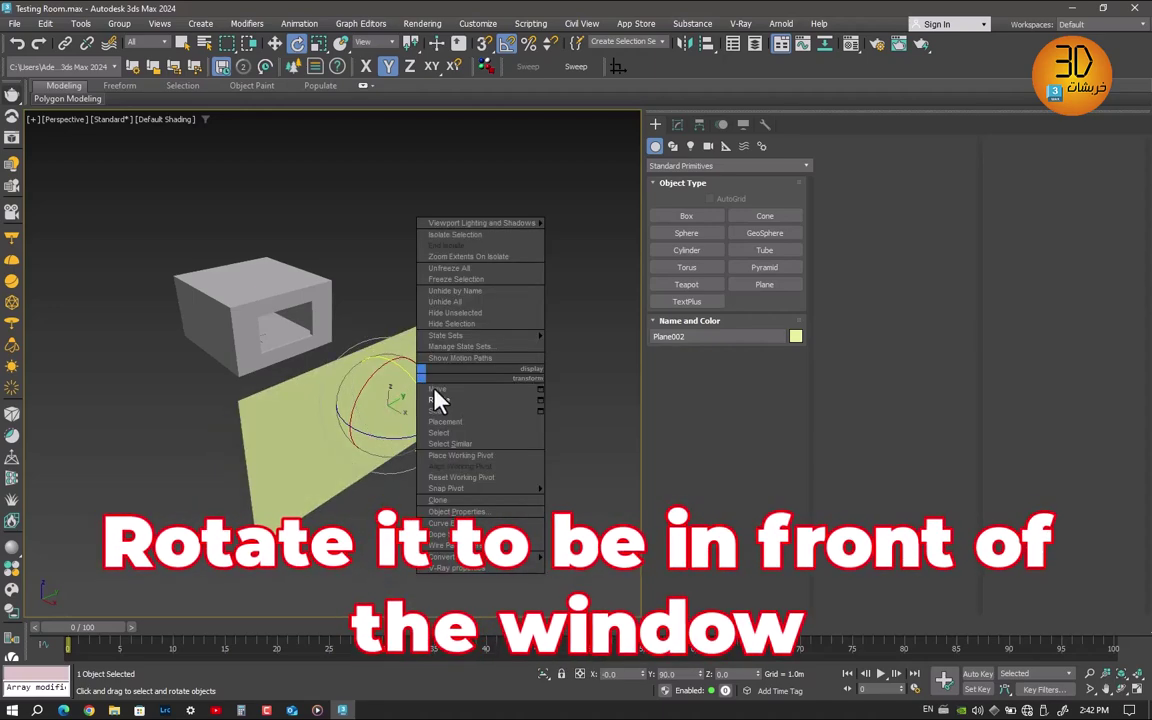
left_click(432, 398)
Scale the plane taller along Z and uniformly to about 142%, then show wireframe.
right_click(406, 390)
left_click(420, 422)
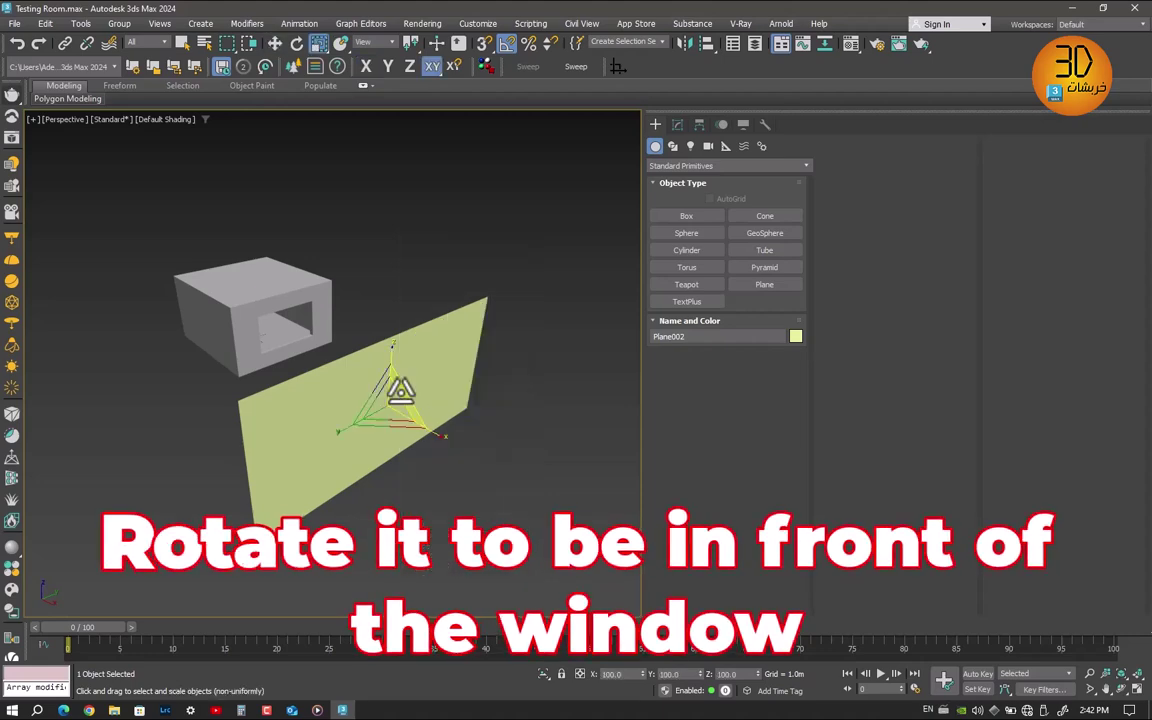
left_click_drag(397, 330, 397, 280)
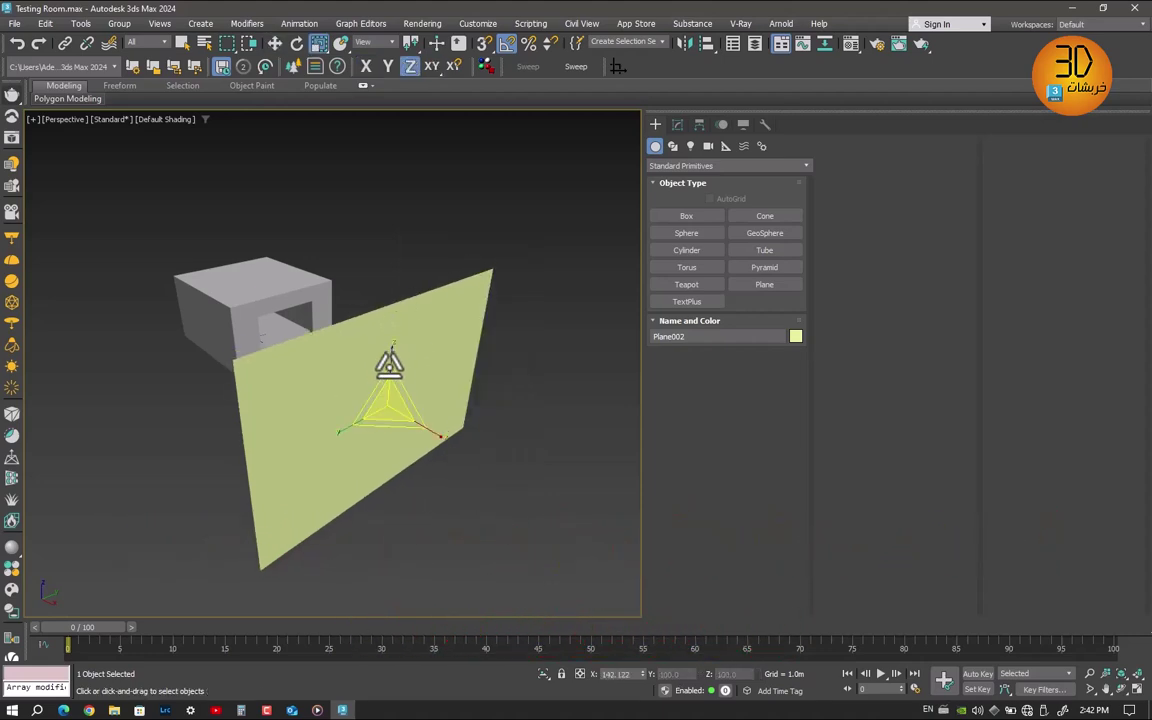
left_click_drag(391, 373, 453, 342)
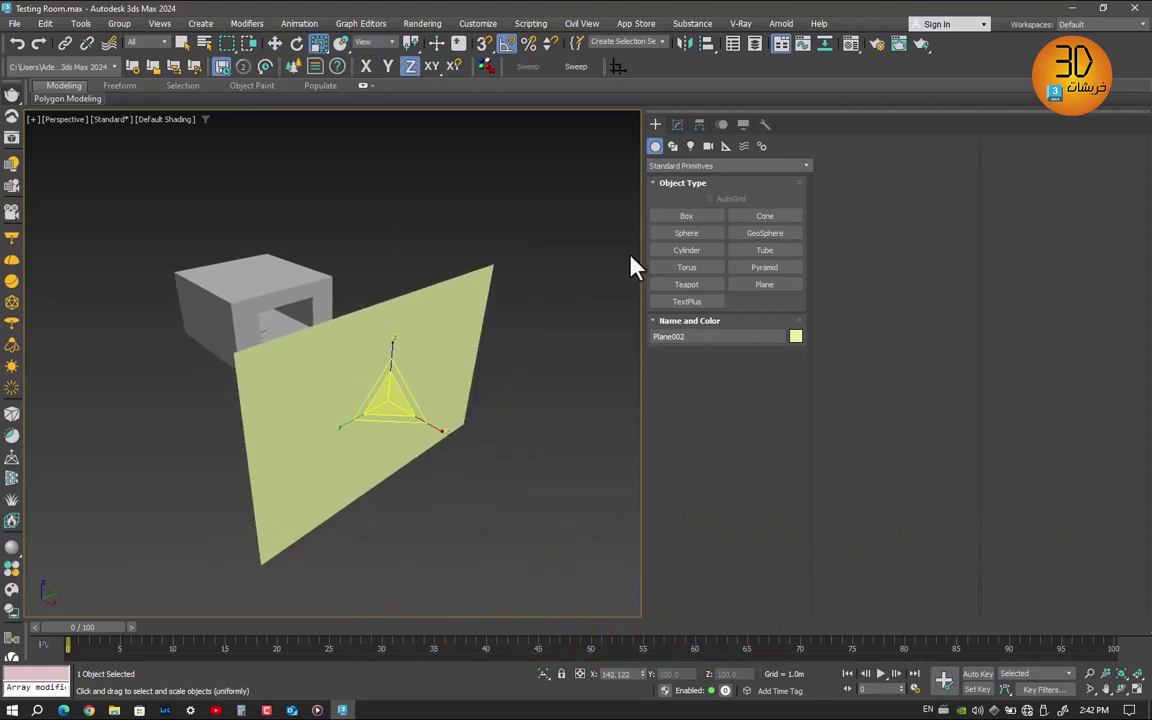
key("F3")
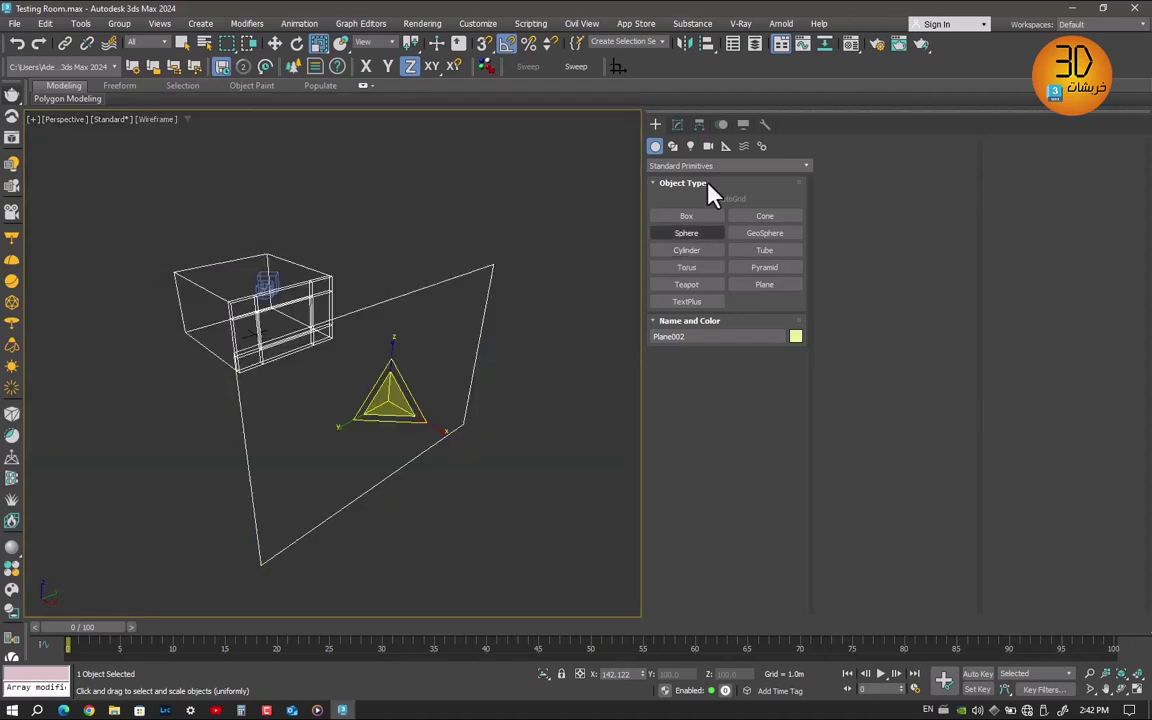
Set Plane002's Length Segs to 36 and add a Bend modifier.
left_click(677, 124)
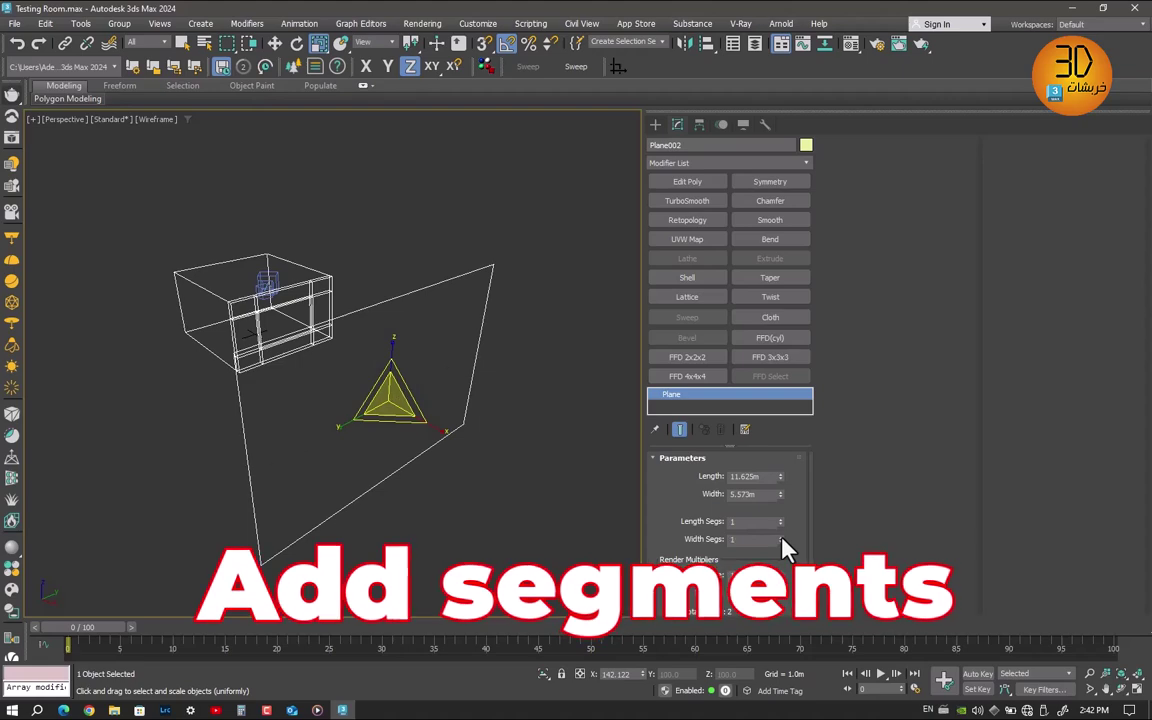
mouse_move(780, 521)
left_mouse_down()
mouse_move(778, 492)
mouse_move(780, 512)
left_mouse_up()
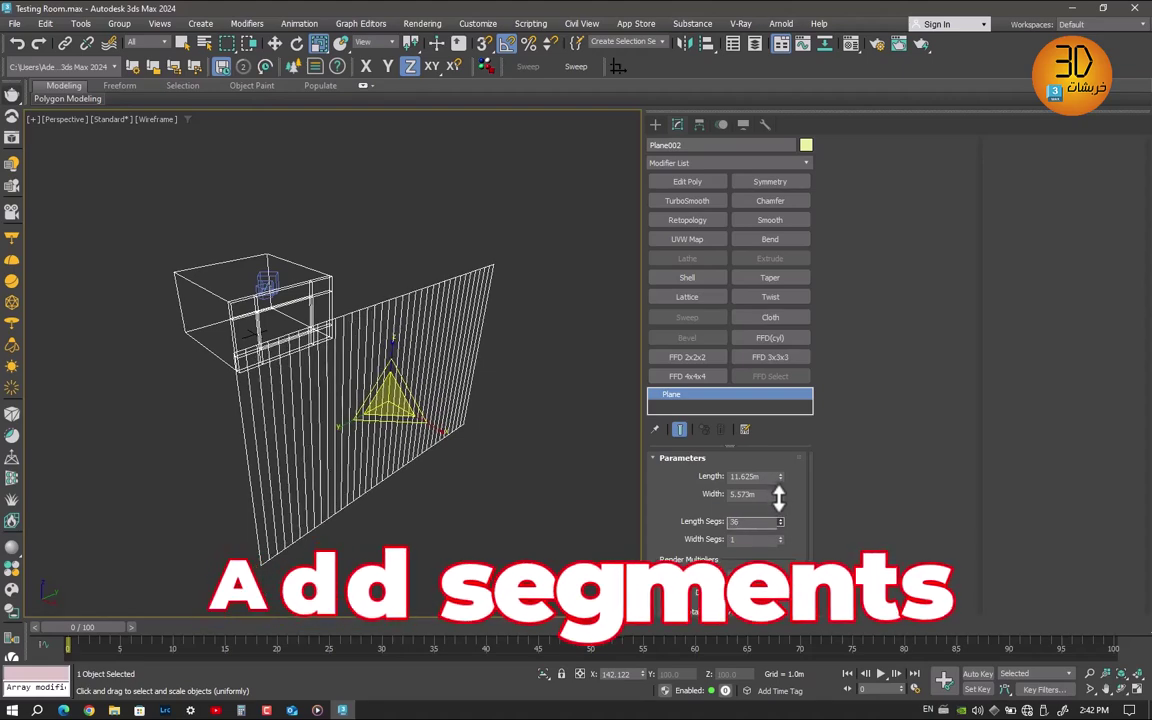
left_click(775, 240)
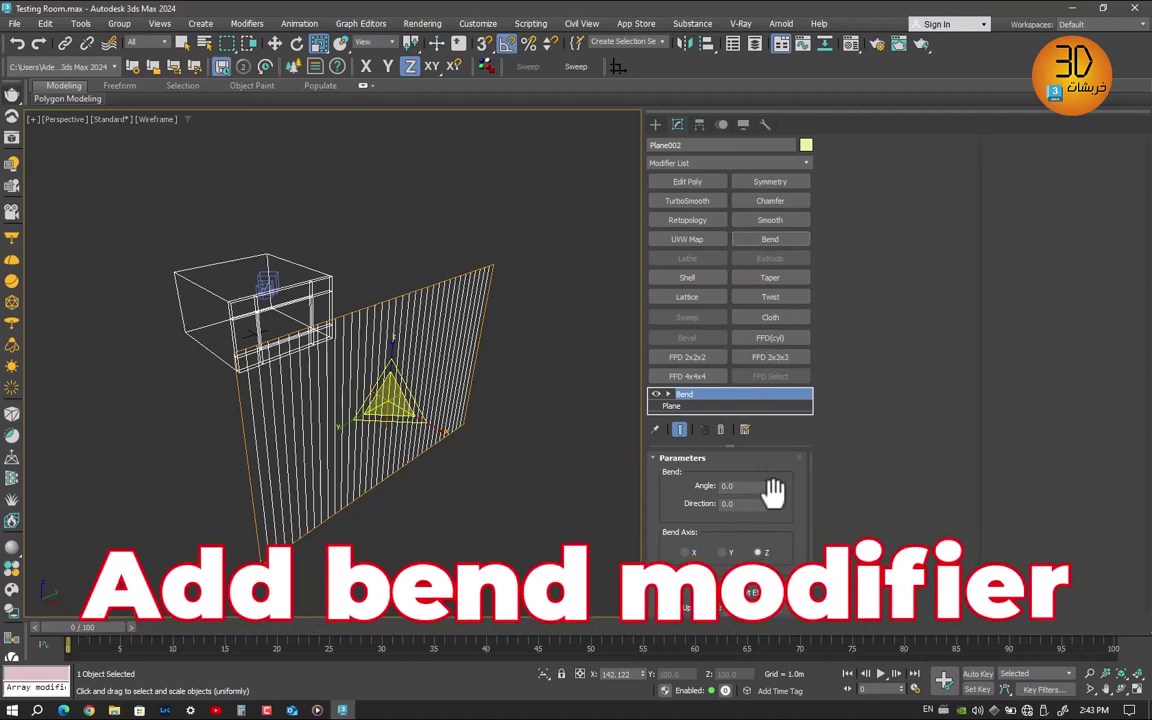
Raise the Bend angle and set the bend axis to Y.
left_click_drag(772, 486, 771, 376)
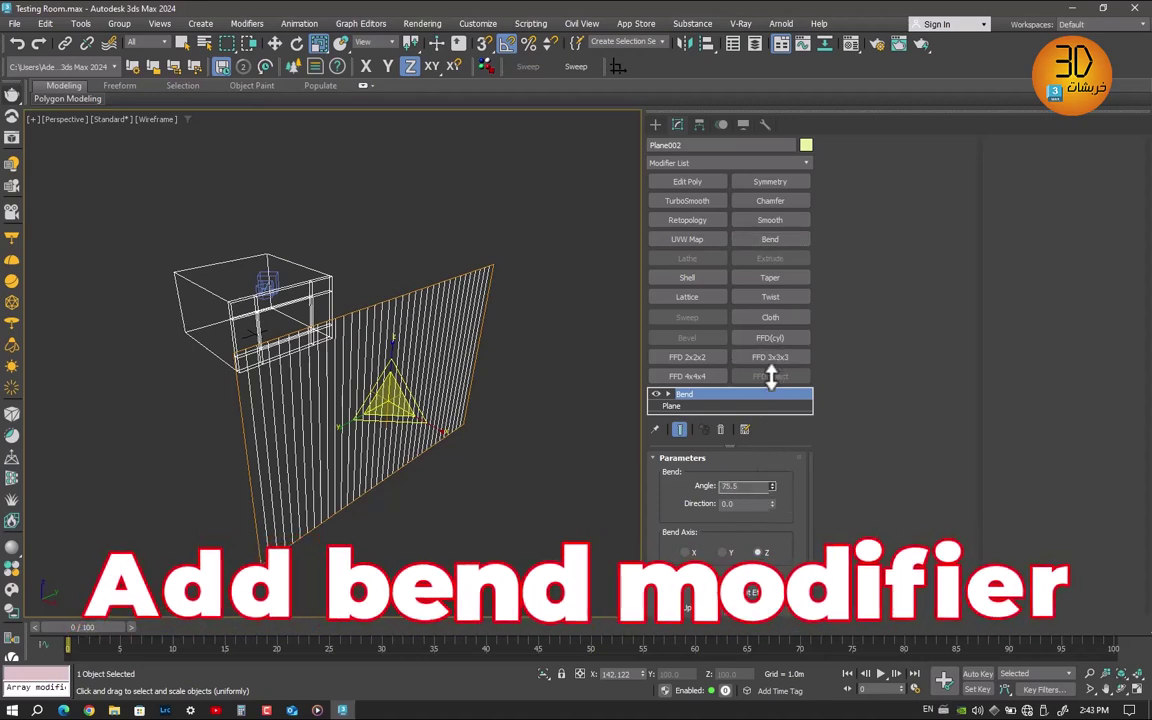
left_click_drag(688, 506, 695, 470)
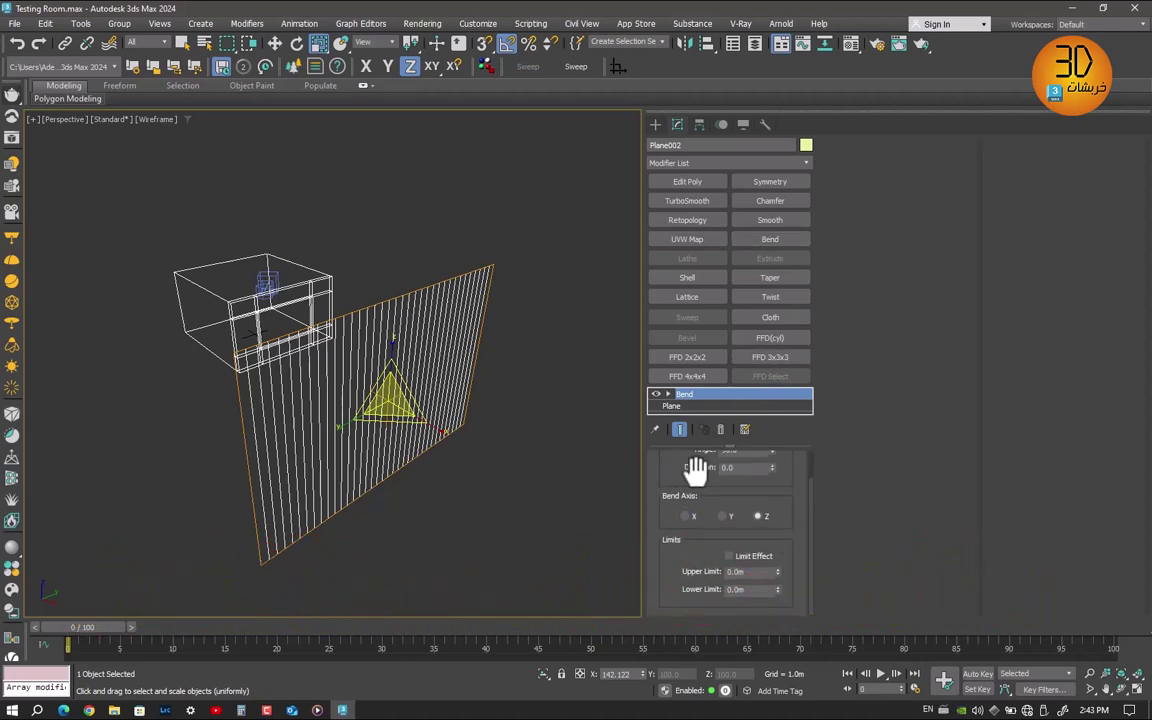
left_click(724, 516)
left_click(686, 516)
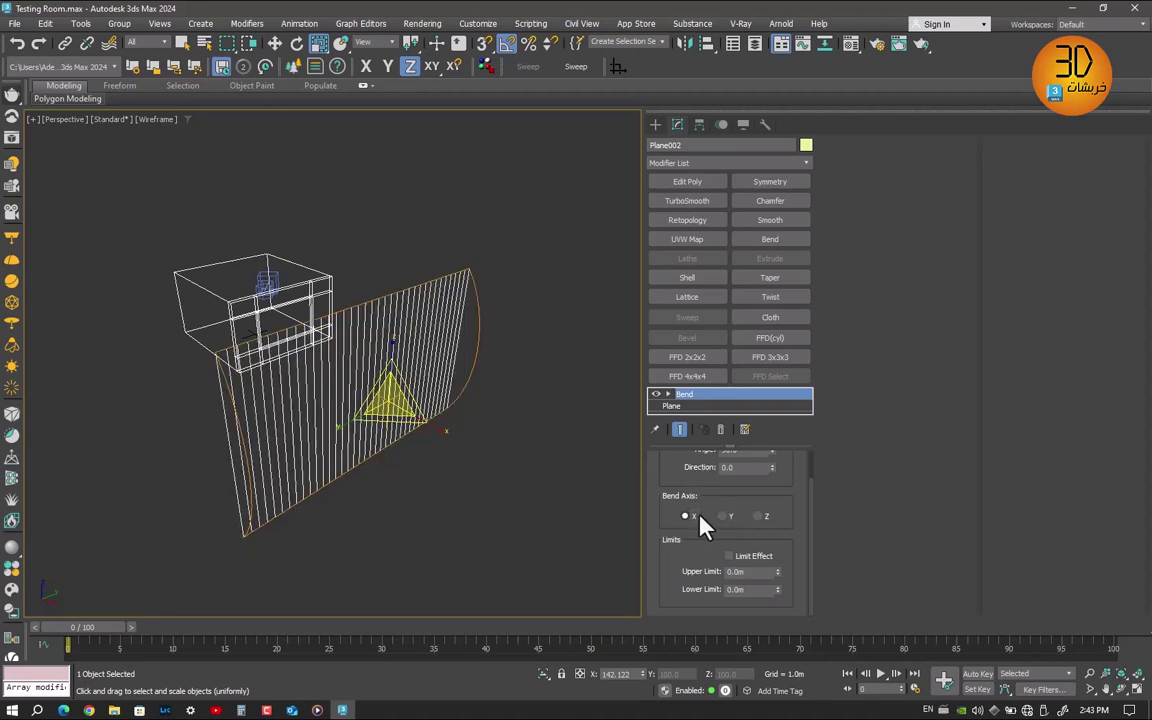
left_click(723, 516)
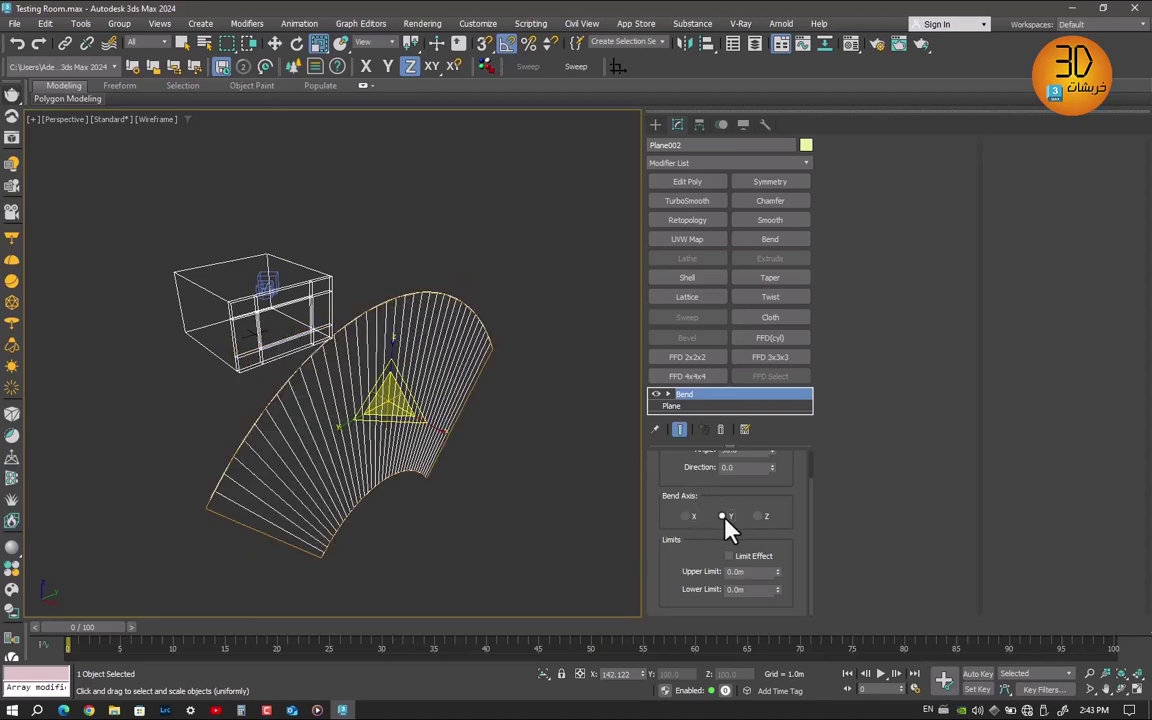
left_click(668, 395)
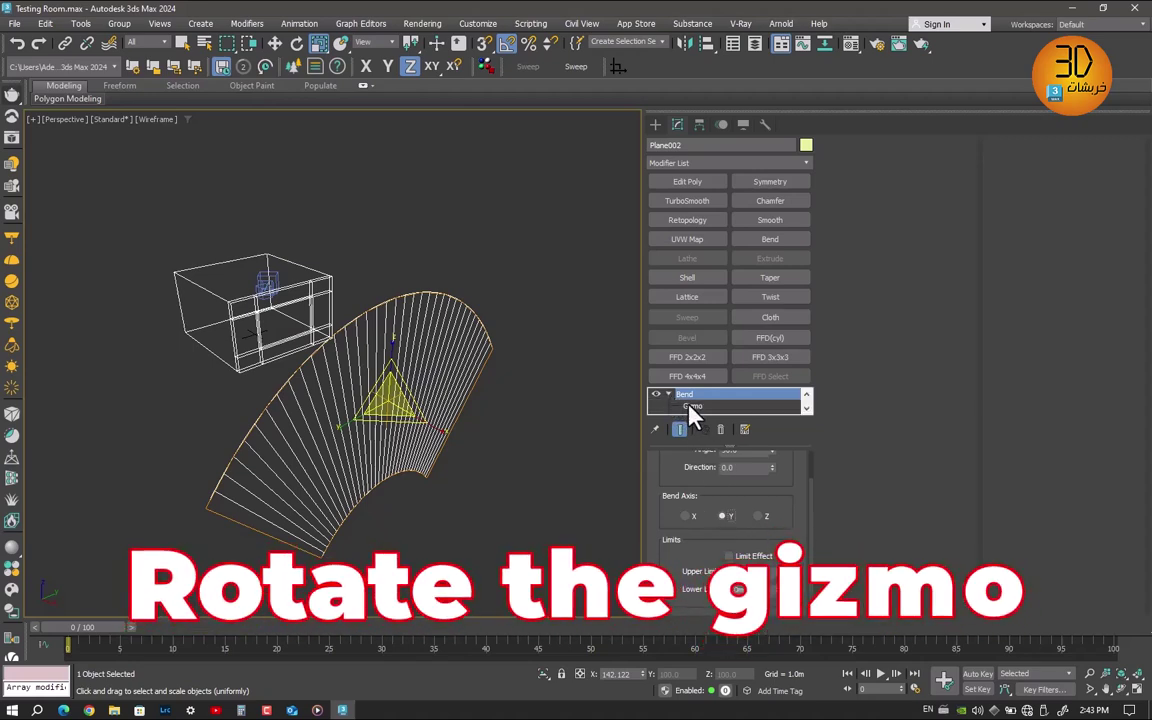
Rotate the Bend gizmo 90° so the curve stands upright, and show edged faces.
left_click(690, 408)
right_click(410, 400)
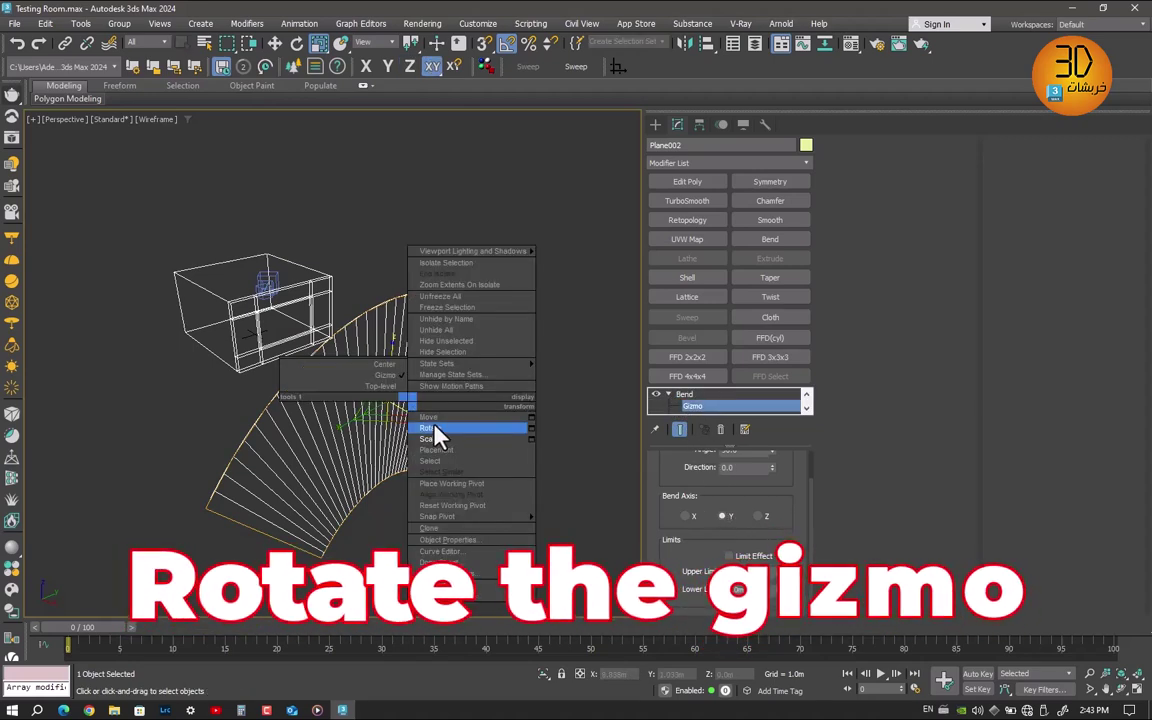
left_click(433, 428)
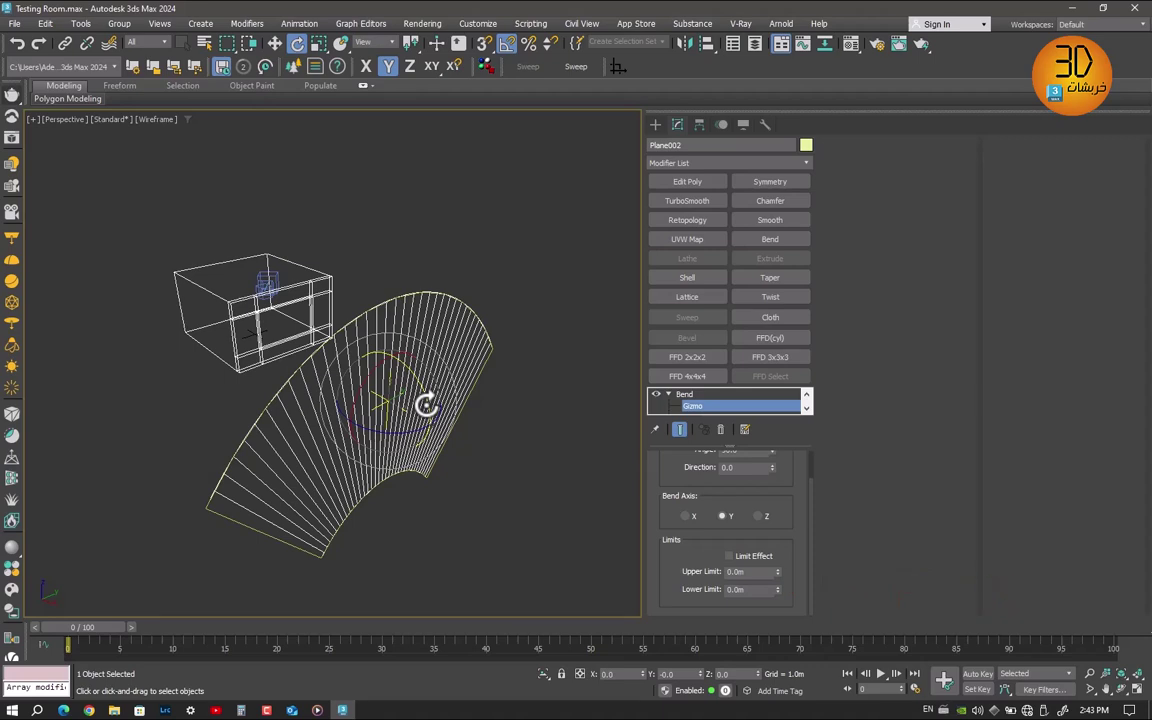
left_click_drag(425, 404, 427, 397)
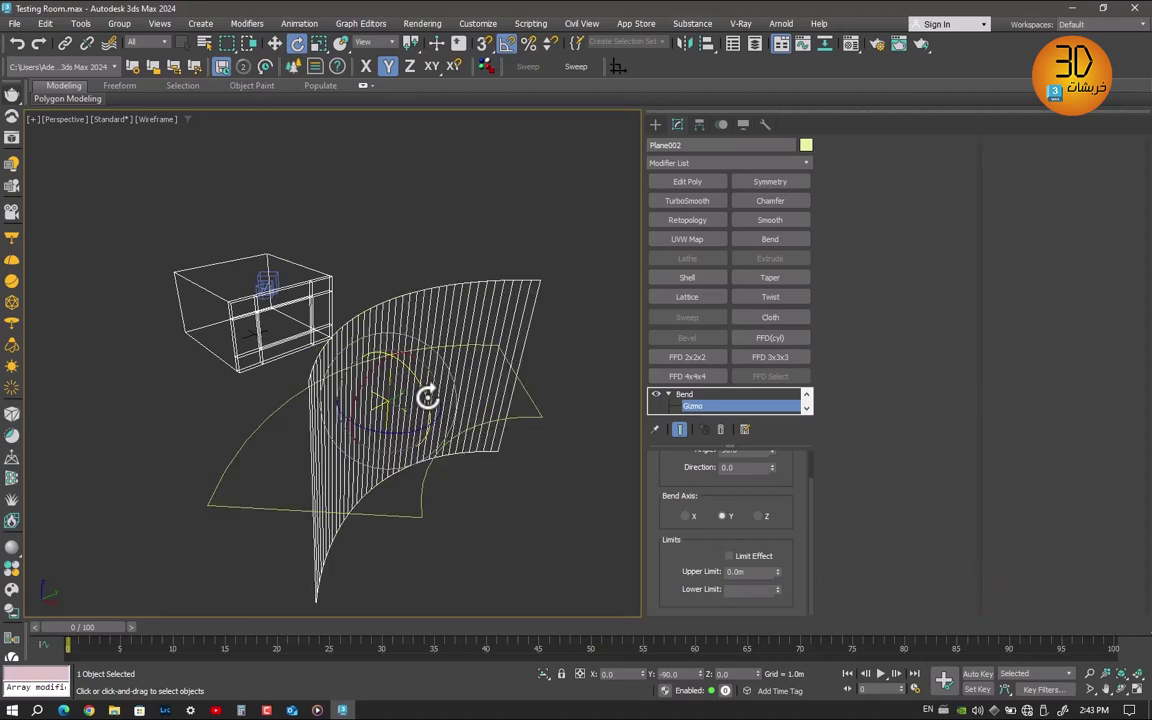
left_click(546, 432)
key("F3")
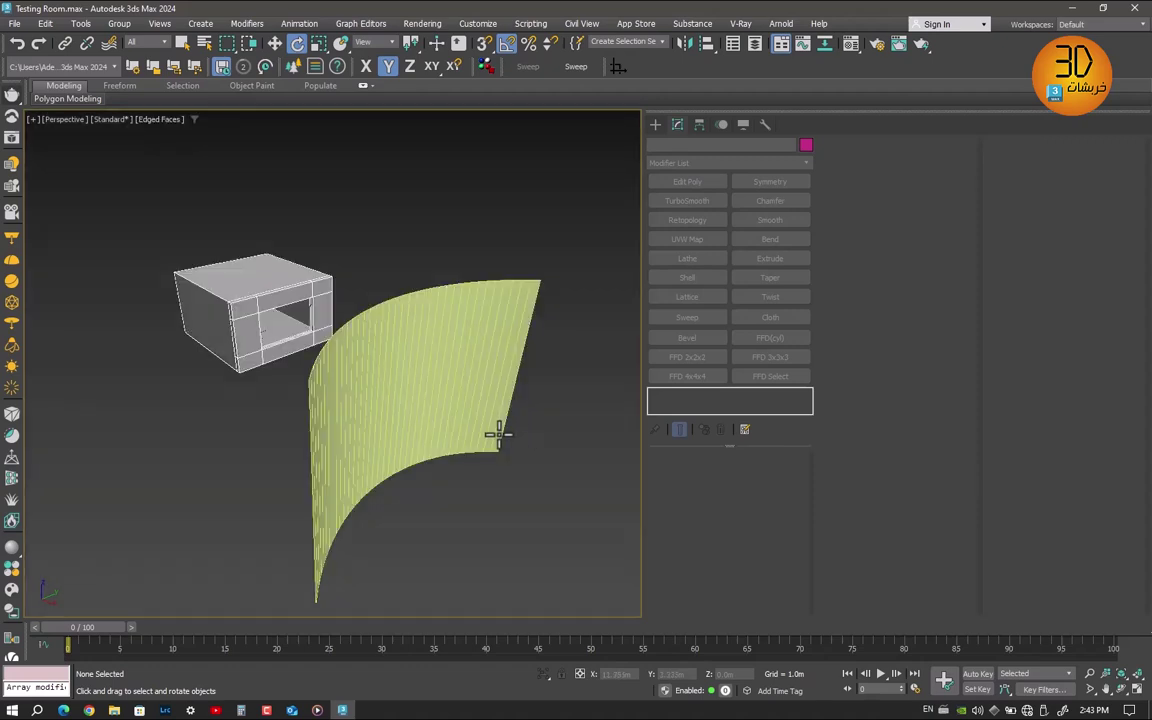
Rotate the bent panel about Z to face the window and jump to frame 100.
left_click(477, 430)
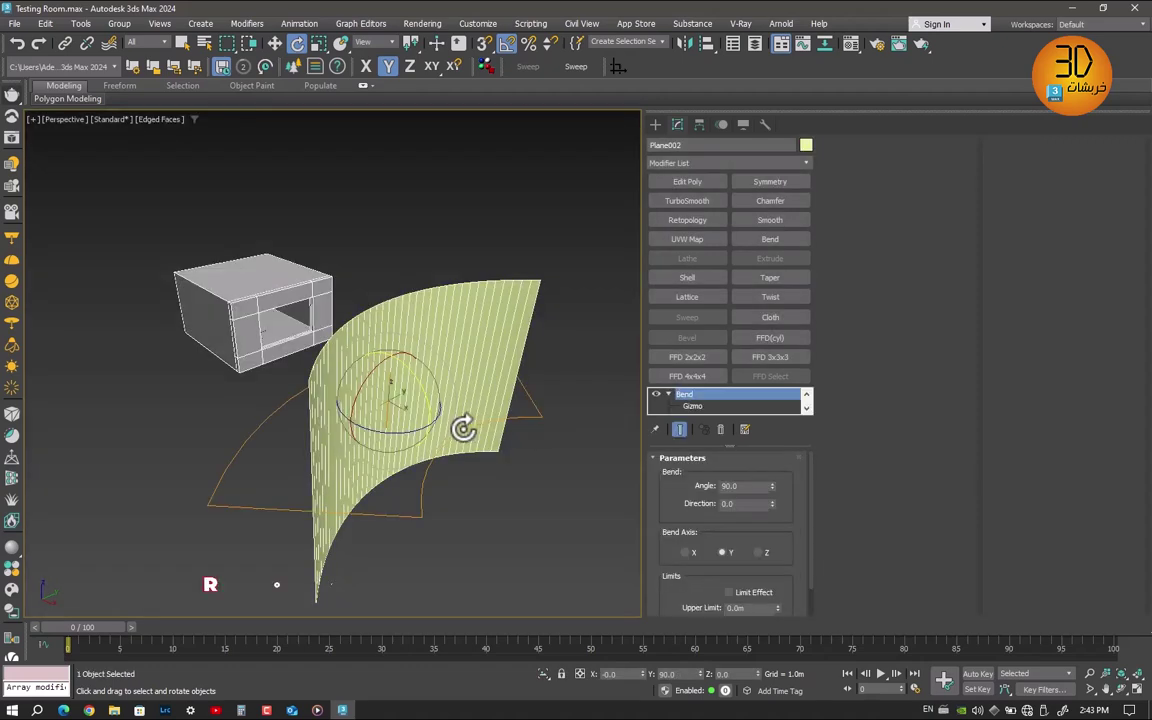
mouse_move(405, 430)
left_mouse_down()
mouse_move(421, 431)
mouse_move(406, 432)
left_mouse_up()
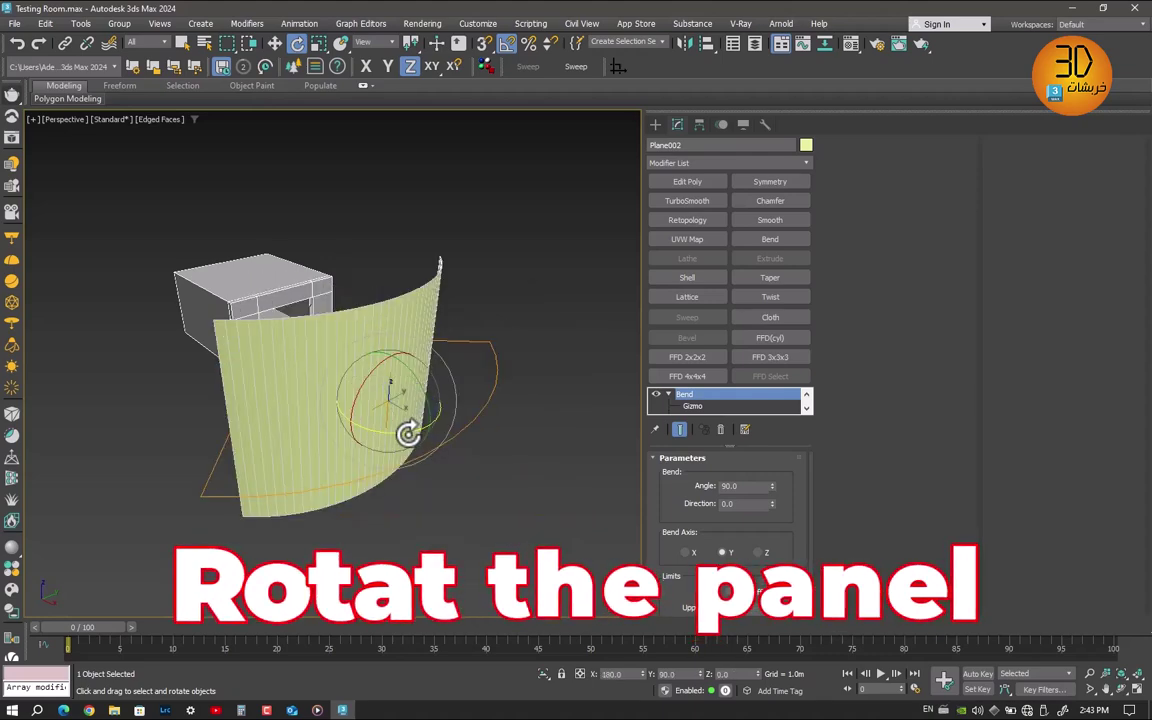
mouse_move(391, 527)
middle_mouse_down("alt")
mouse_move(506, 517)
mouse_move(456, 527)
middle_mouse_up("alt")
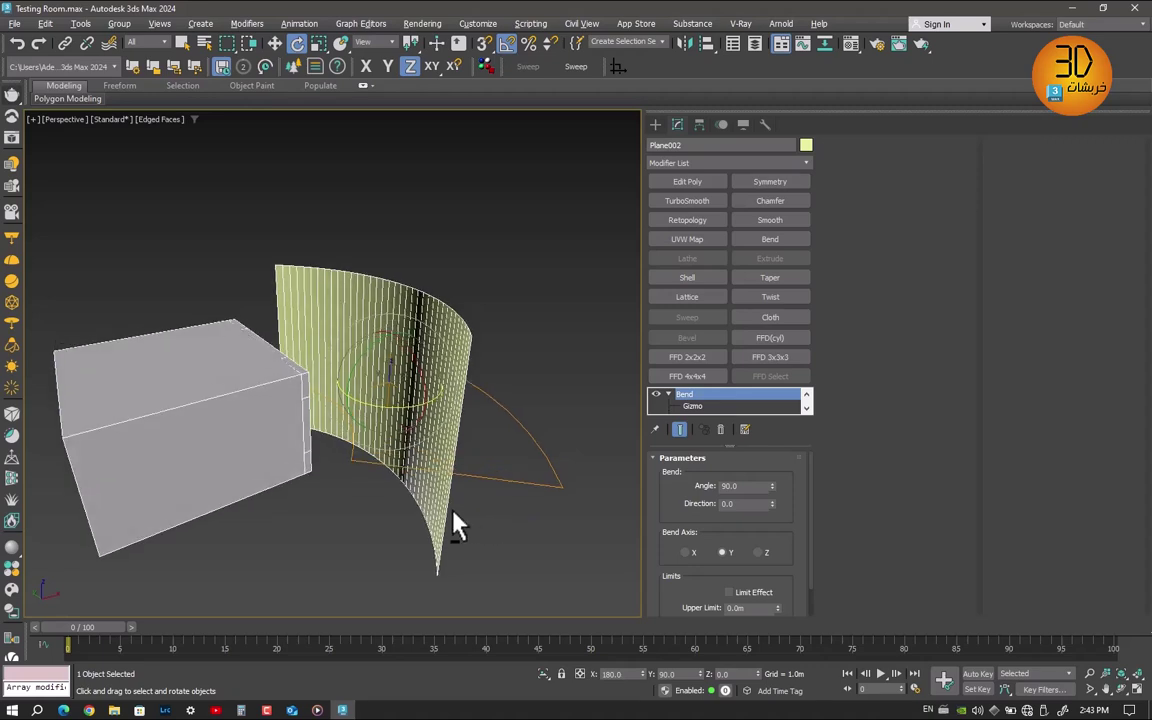
left_click(390, 528)
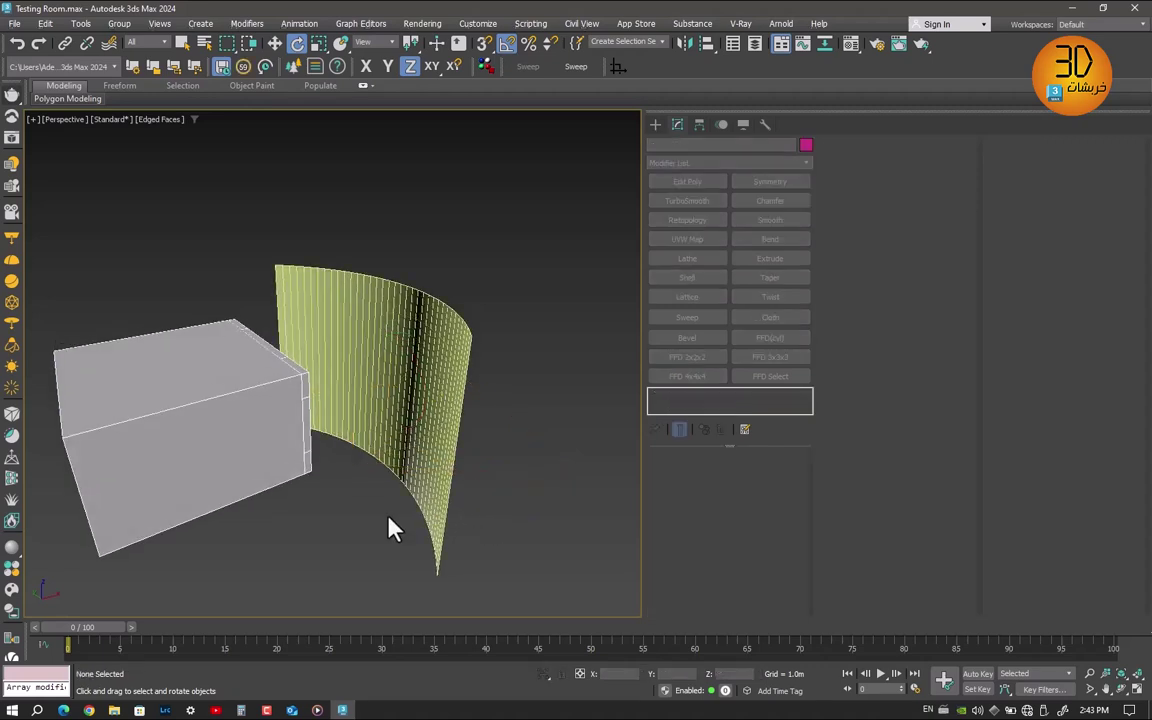
key("End")
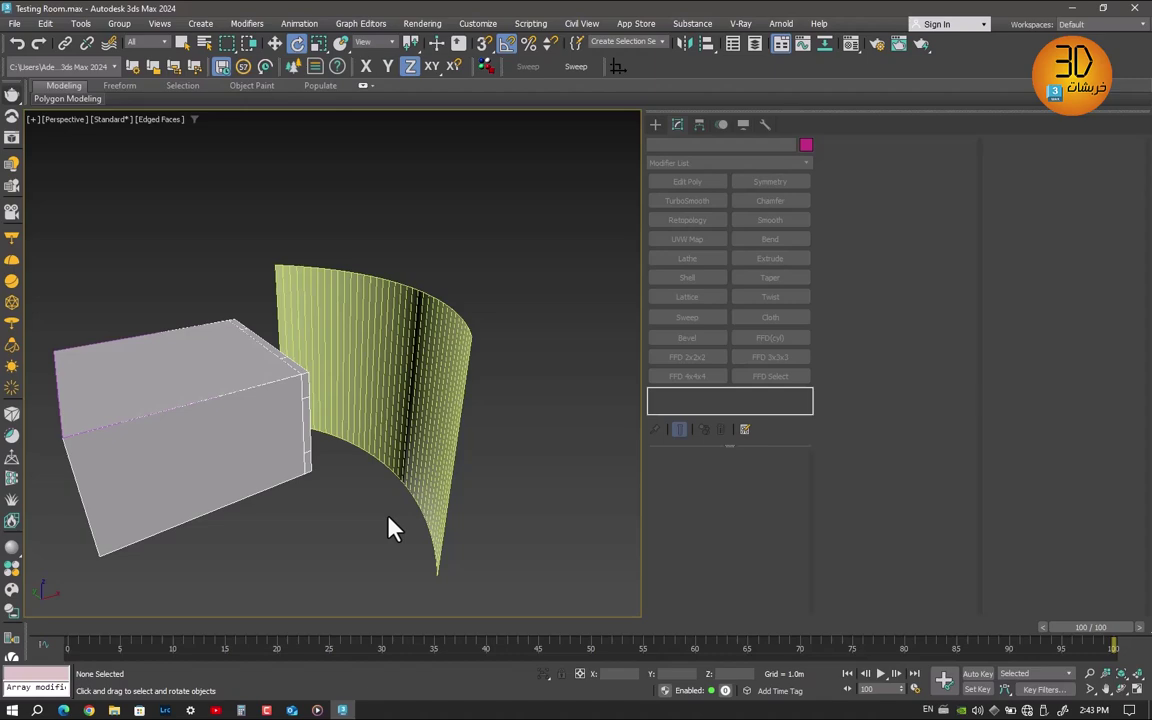
key("m")
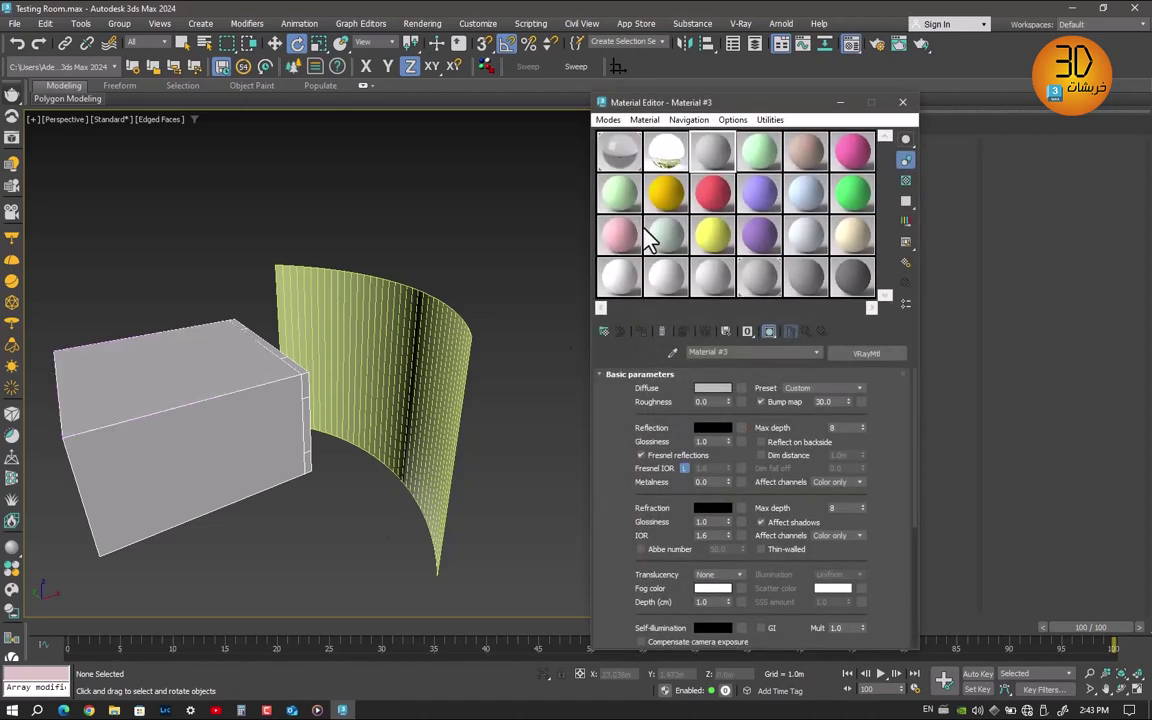
Make Material #3 a VRayLightMtl with a landscape-photo VRayBitmap colour, applied to the curved panel.
left_click(830, 353)
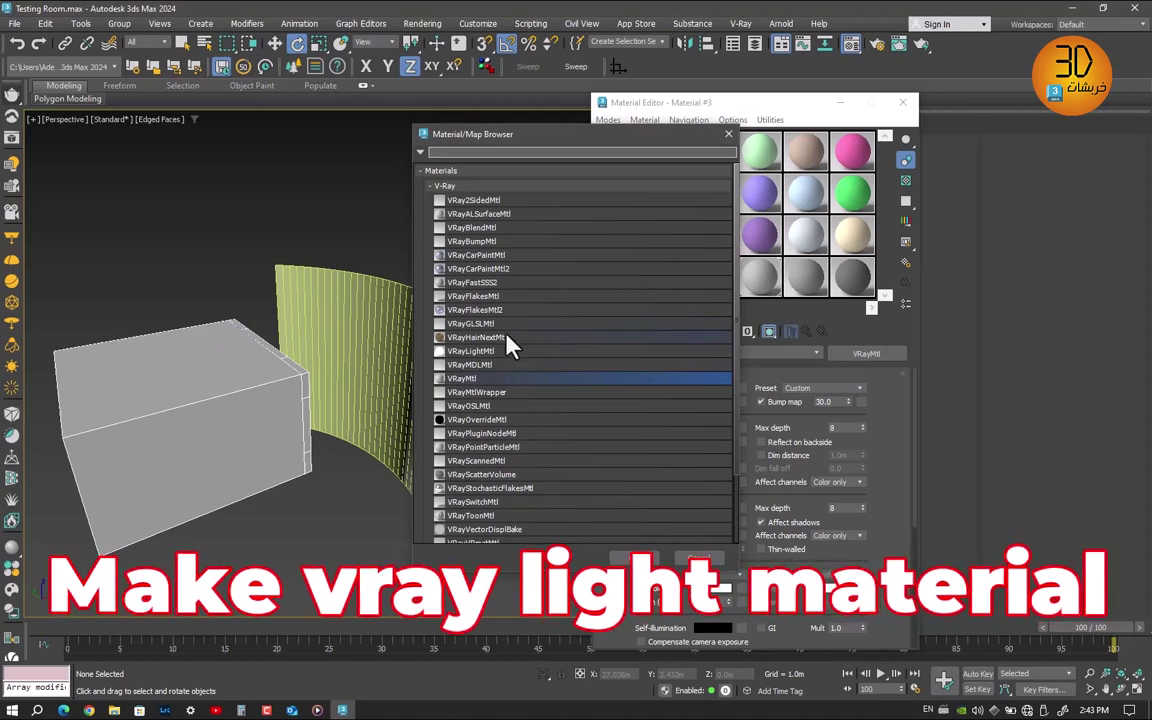
double_click(489, 352)
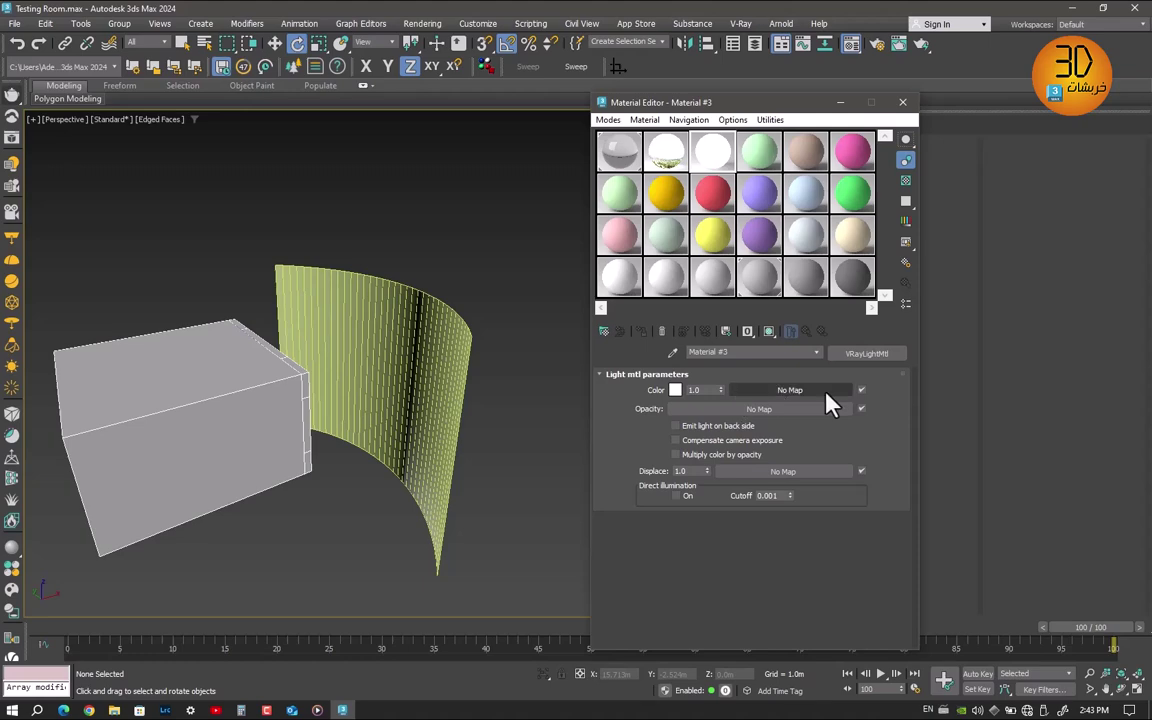
left_click(800, 391)
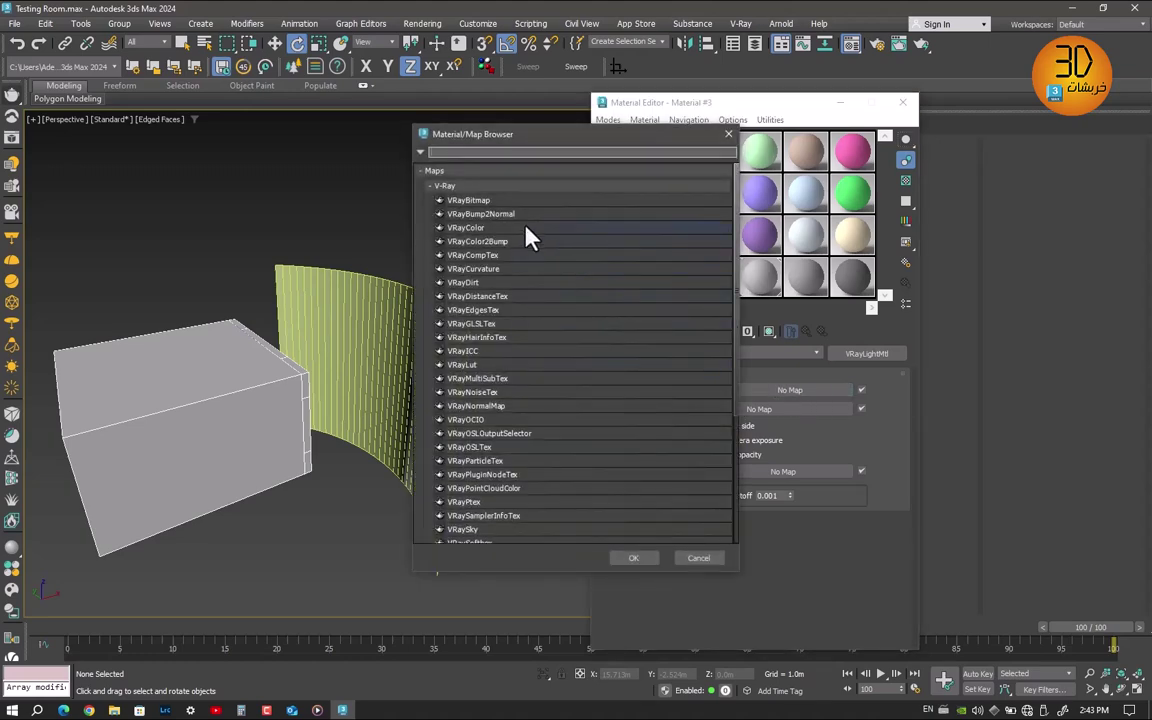
double_click(498, 201)
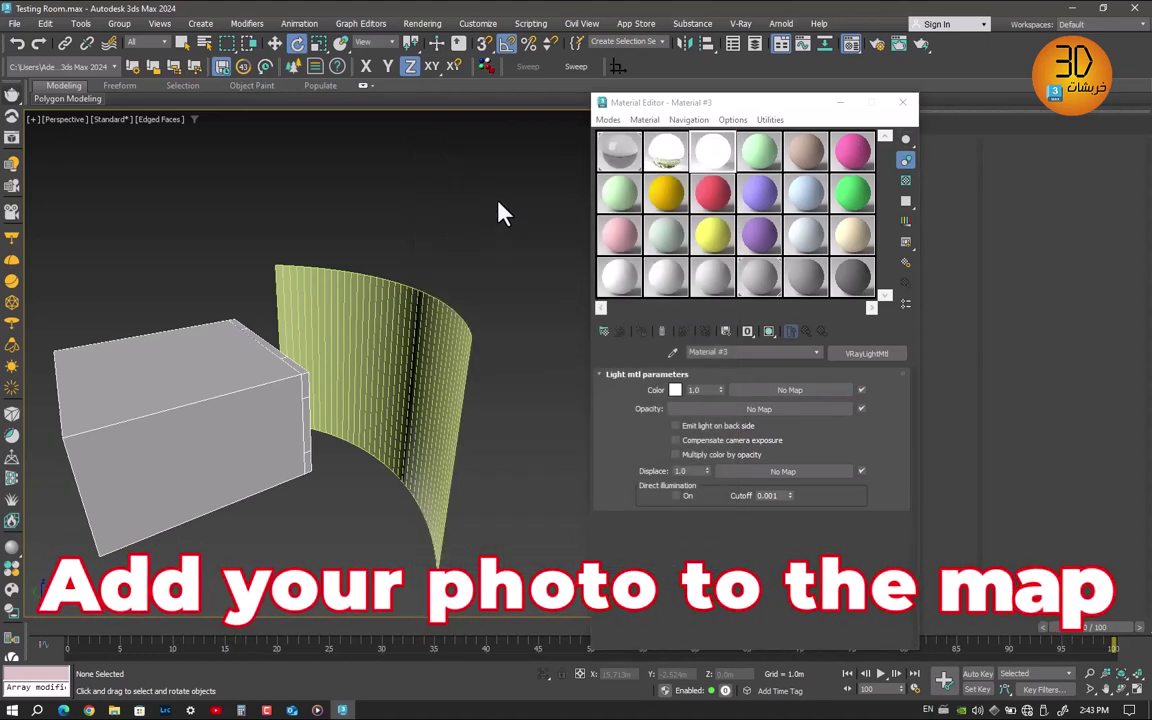
double_click(314, 292)
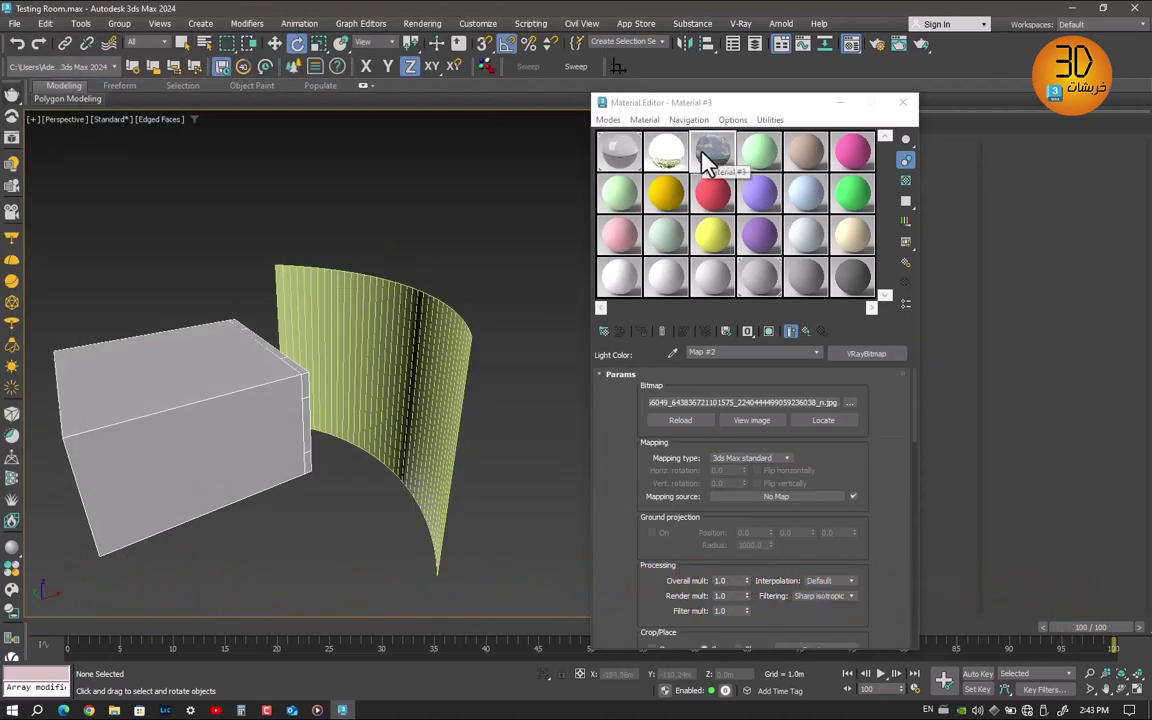
left_click_drag(708, 160, 440, 315)
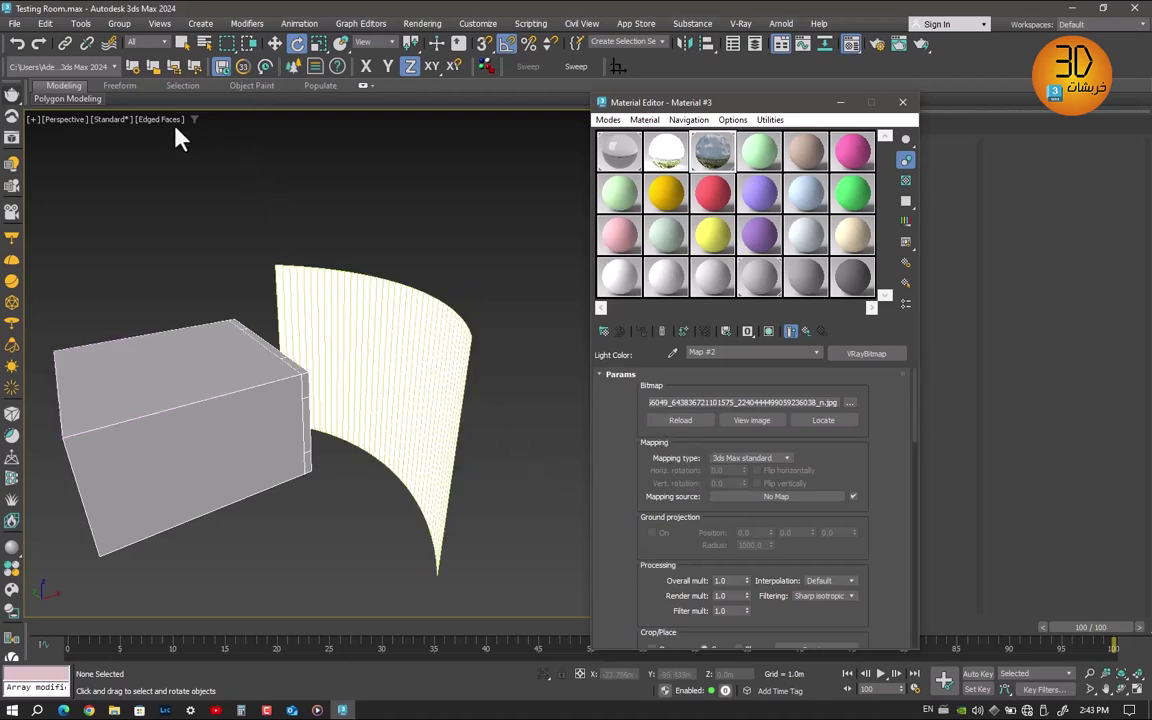
Switch the perspective viewport shading to High Quality.
left_click(112, 119)
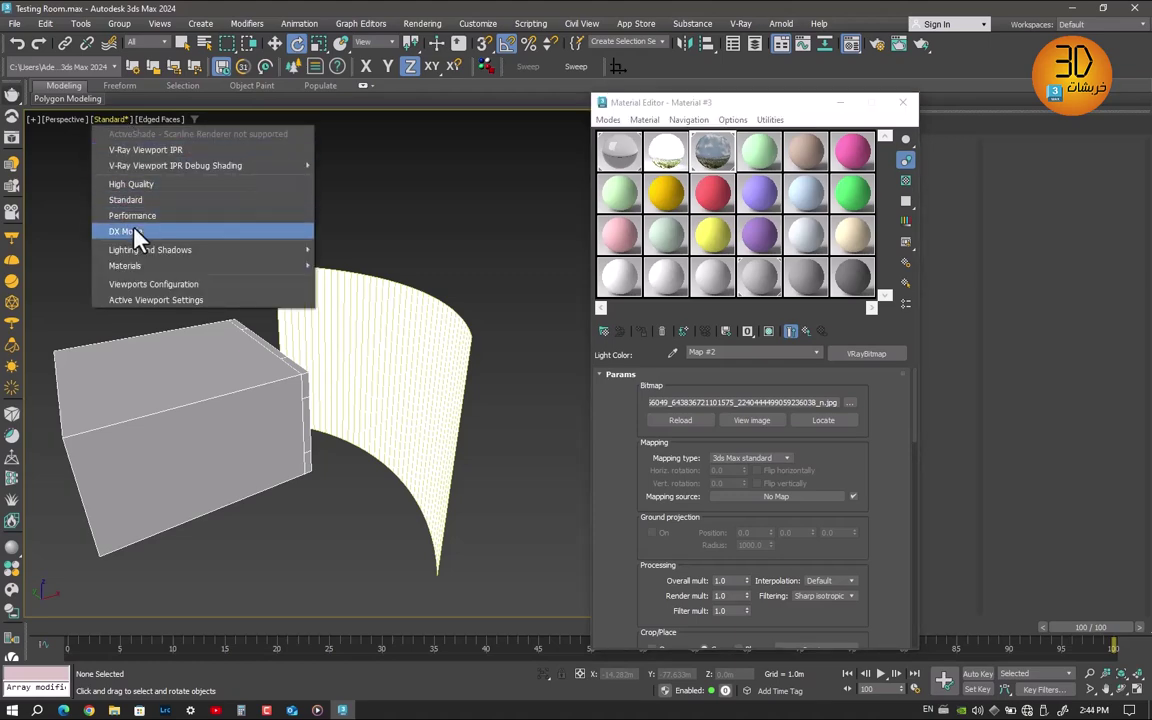
left_click(158, 186)
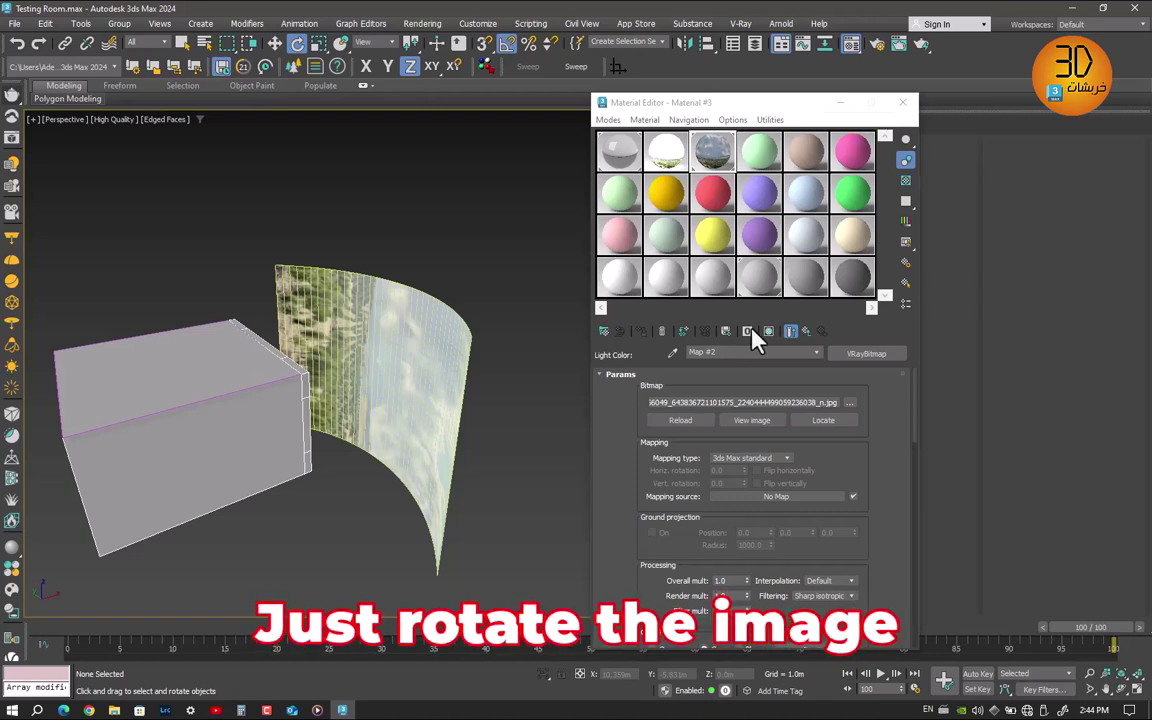
Set the VRayBitmap W angle to -90 to stand the photo upright, then close the Material Editor.
left_click_drag(625, 530, 625, 386)
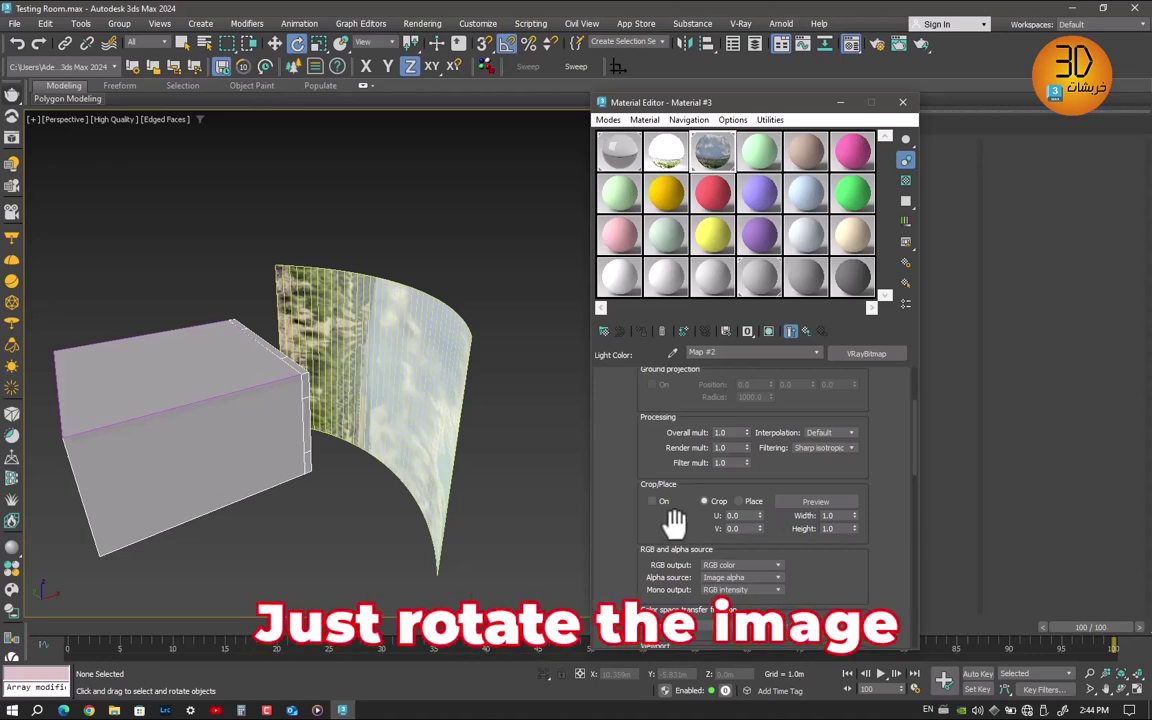
scroll(880, 567, "down", 5)
mouse_move(881, 557)
left_mouse_down()
mouse_move(884, 523)
mouse_move(881, 563)
left_mouse_up()
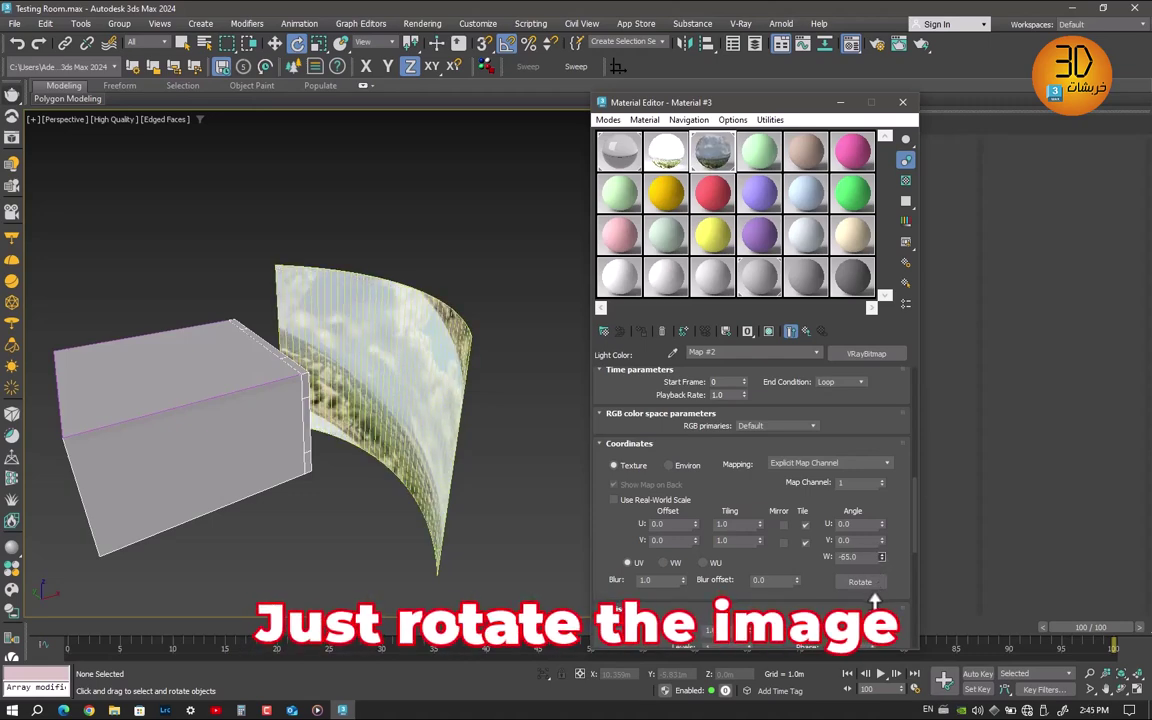
left_click_drag(881, 563, 872, 625)
type("-90")
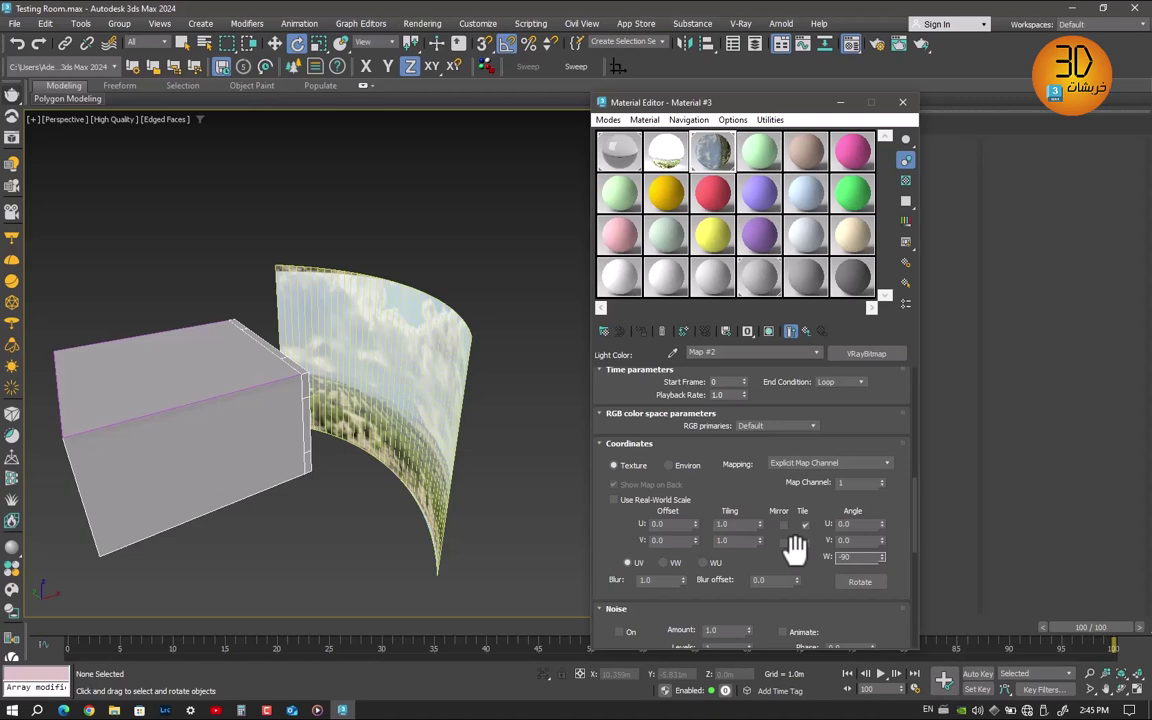
key("Return")
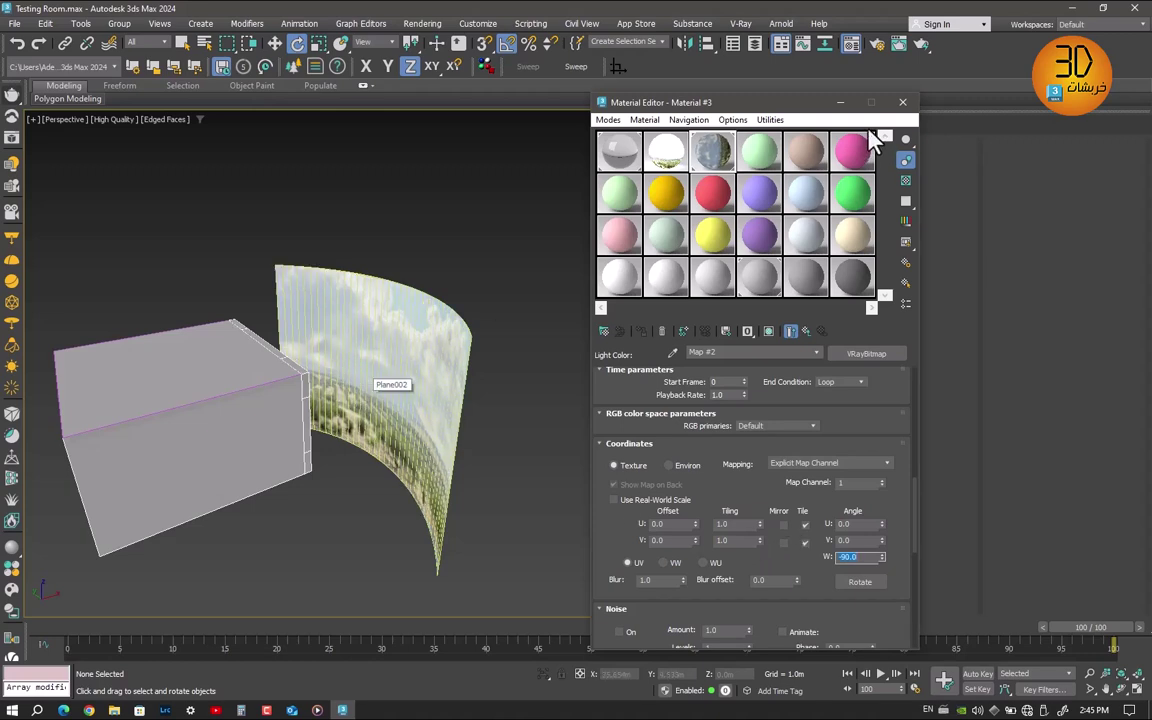
left_click(902, 102)
middle_click_drag(540, 437, 549, 435)
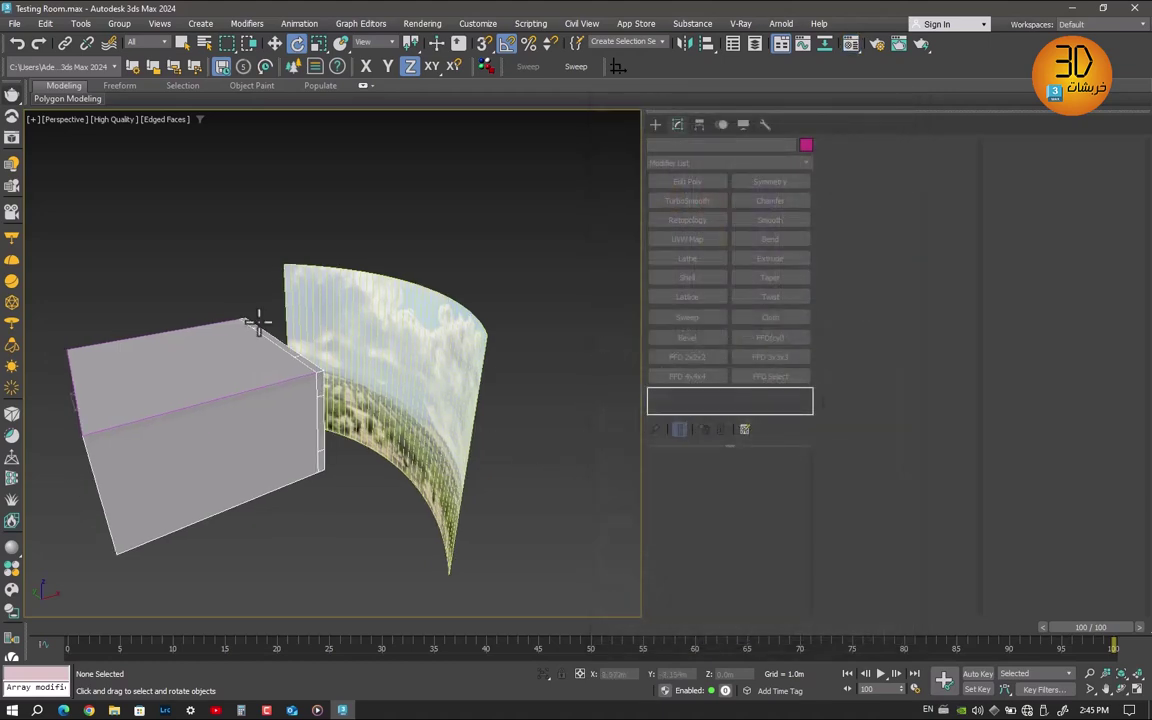
left_click(58, 119)
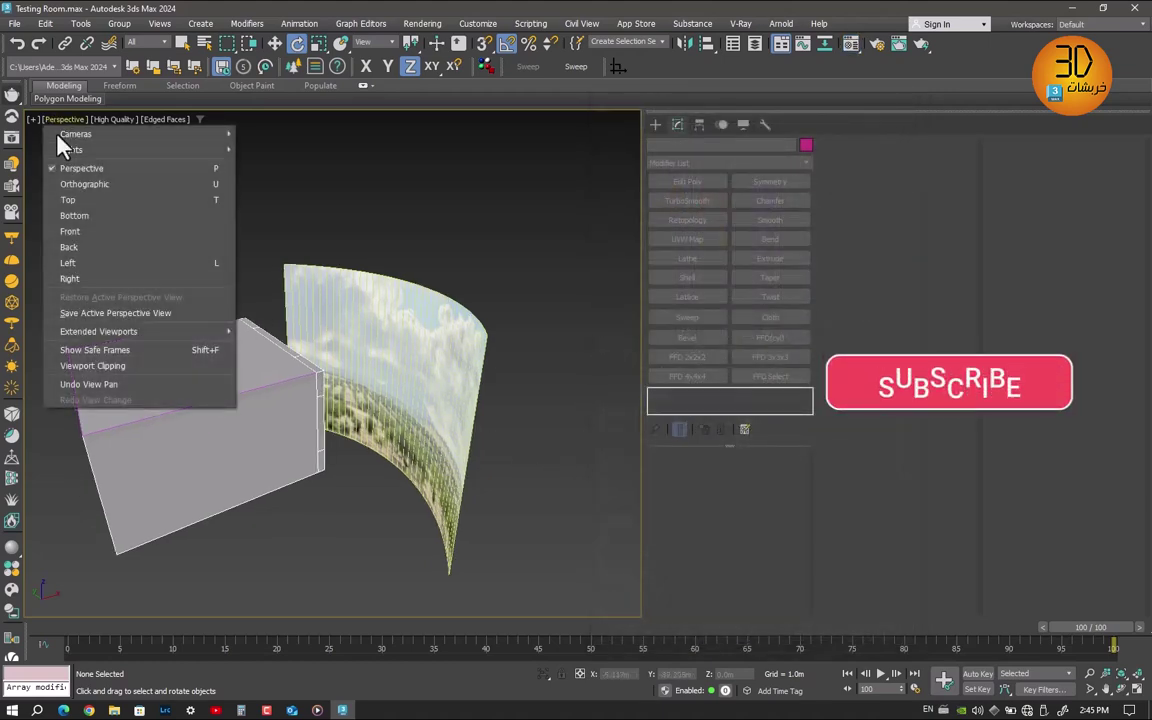
In Left view, raise Plane002 to Z 4.009 m so it lines up with the box bottom.
left_click(72, 263)
scroll(422, 432, "down", 3)
scroll(422, 432, "down", 2)
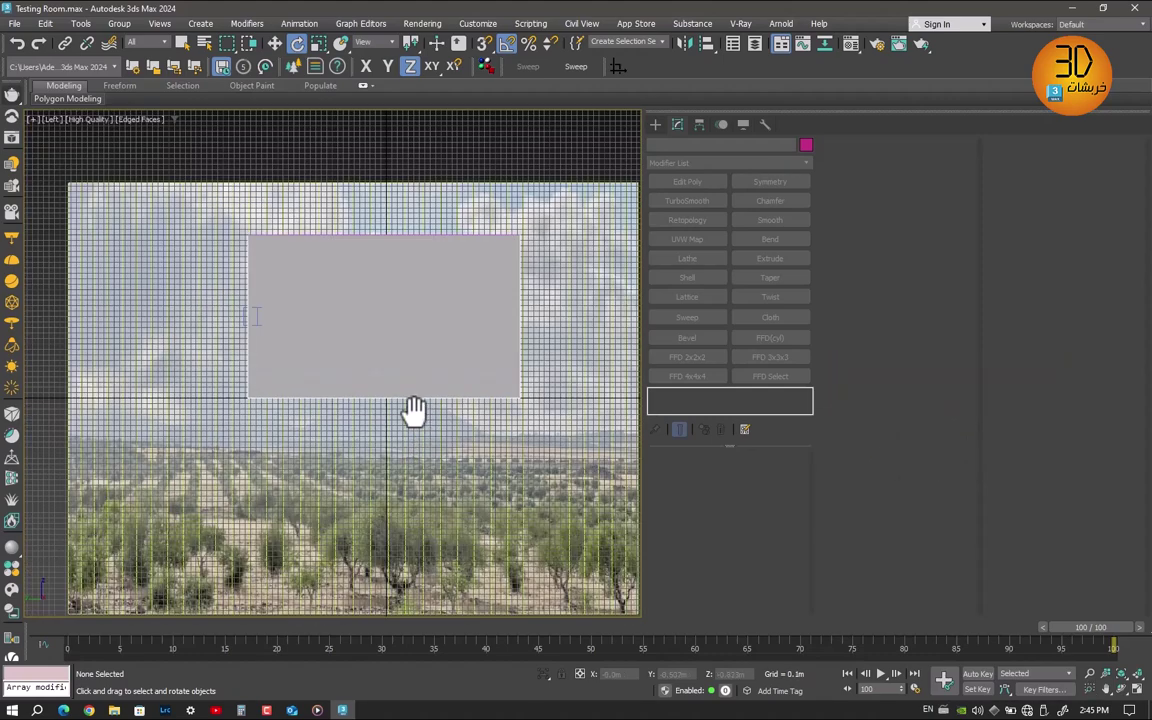
scroll(411, 411, "down", 2)
scroll(399, 381, "down", 2)
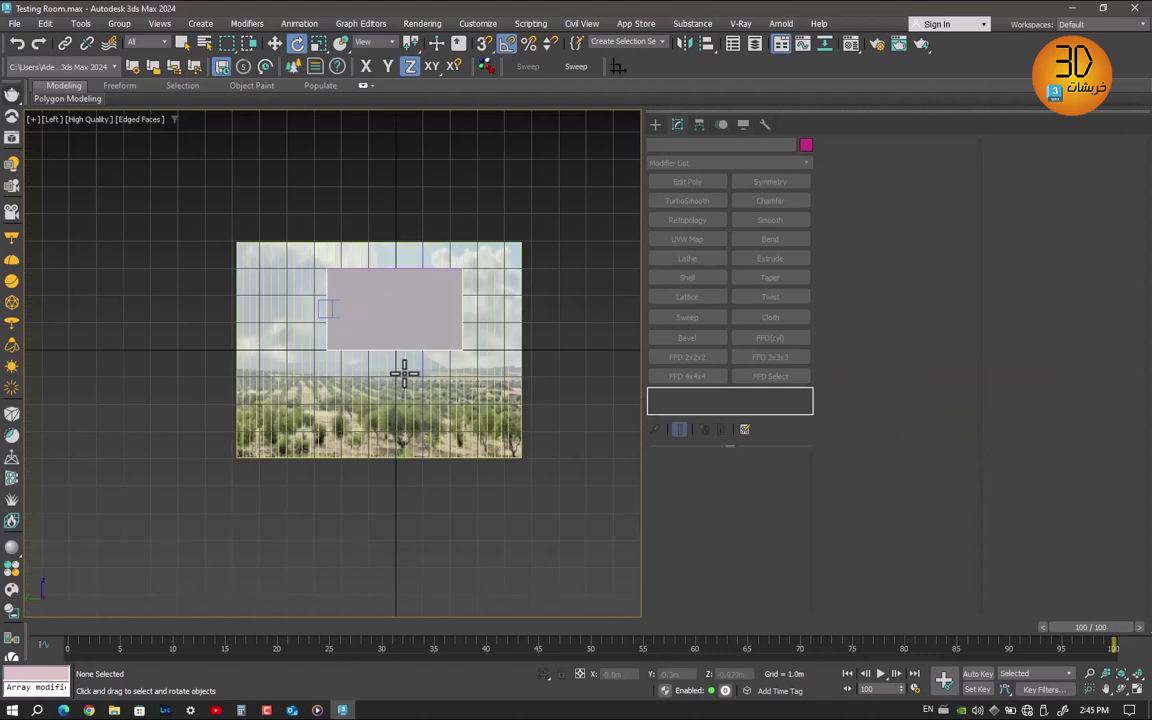
scroll(309, 360, "up", 2)
right_click(318, 372)
left_click(336, 376)
right_click(336, 376)
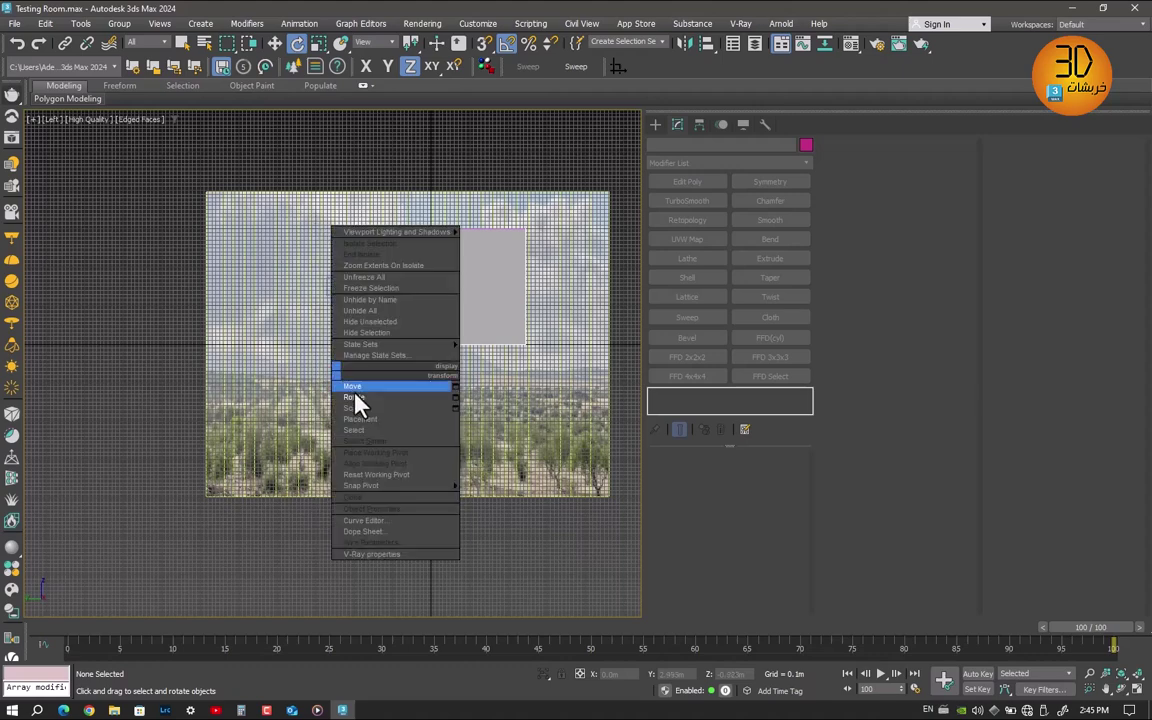
left_click(358, 390)
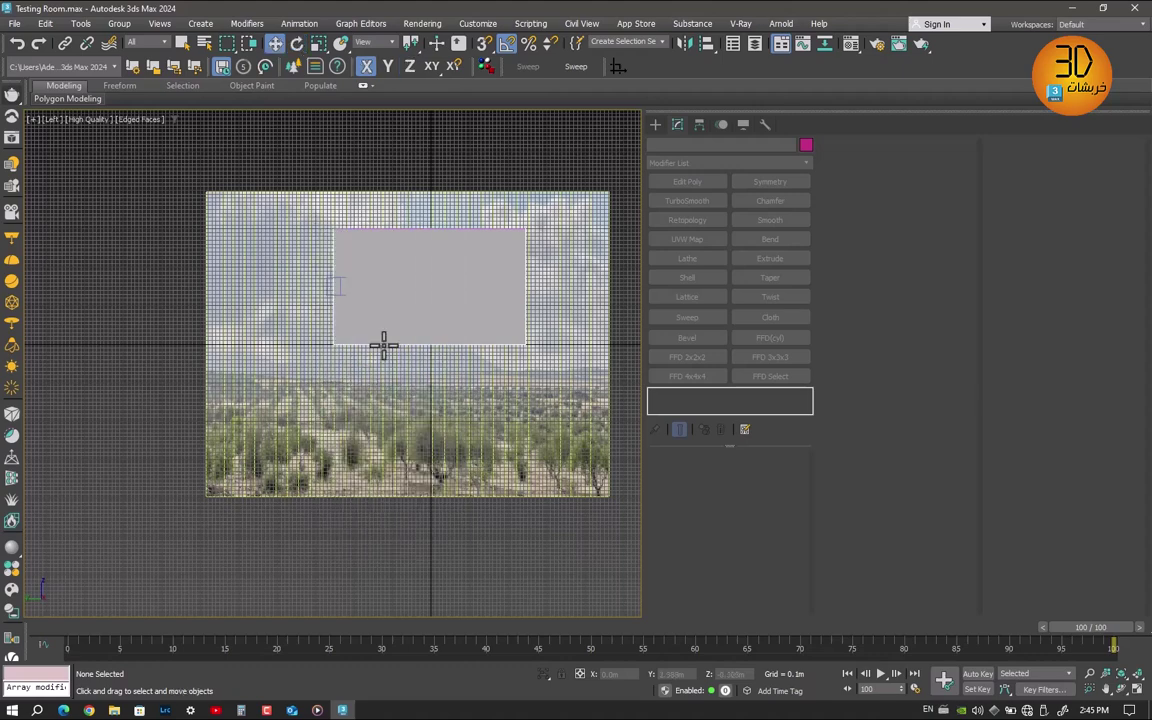
left_click(600, 368)
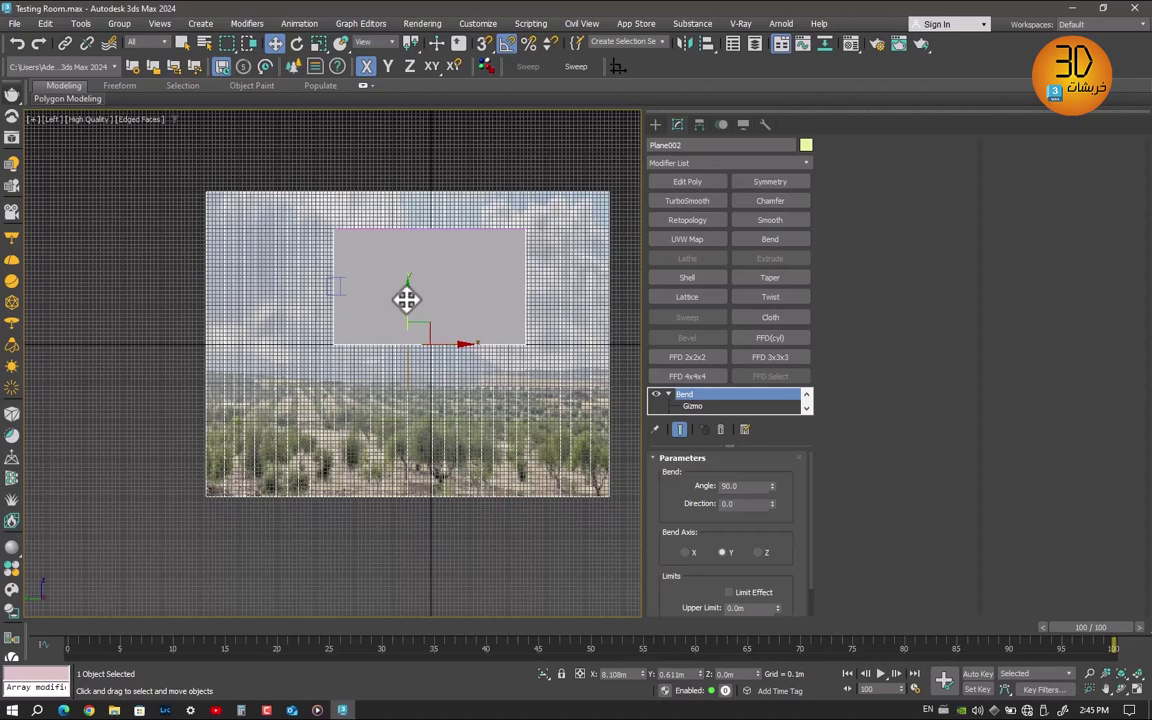
mouse_move(406, 300)
left_mouse_down()
mouse_move(416, 137)
mouse_move(413, 150)
left_mouse_up()
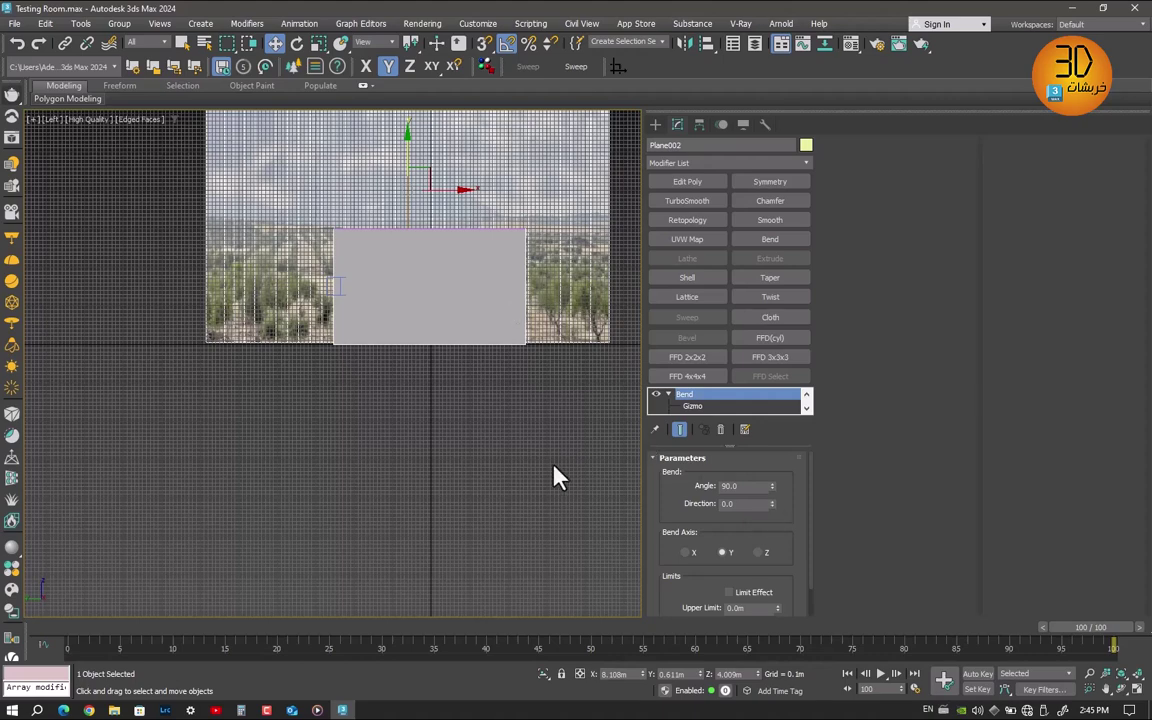
Place a VRaySun aimed at the curved panel and accept adding the VRaySky environment map.
key("p")
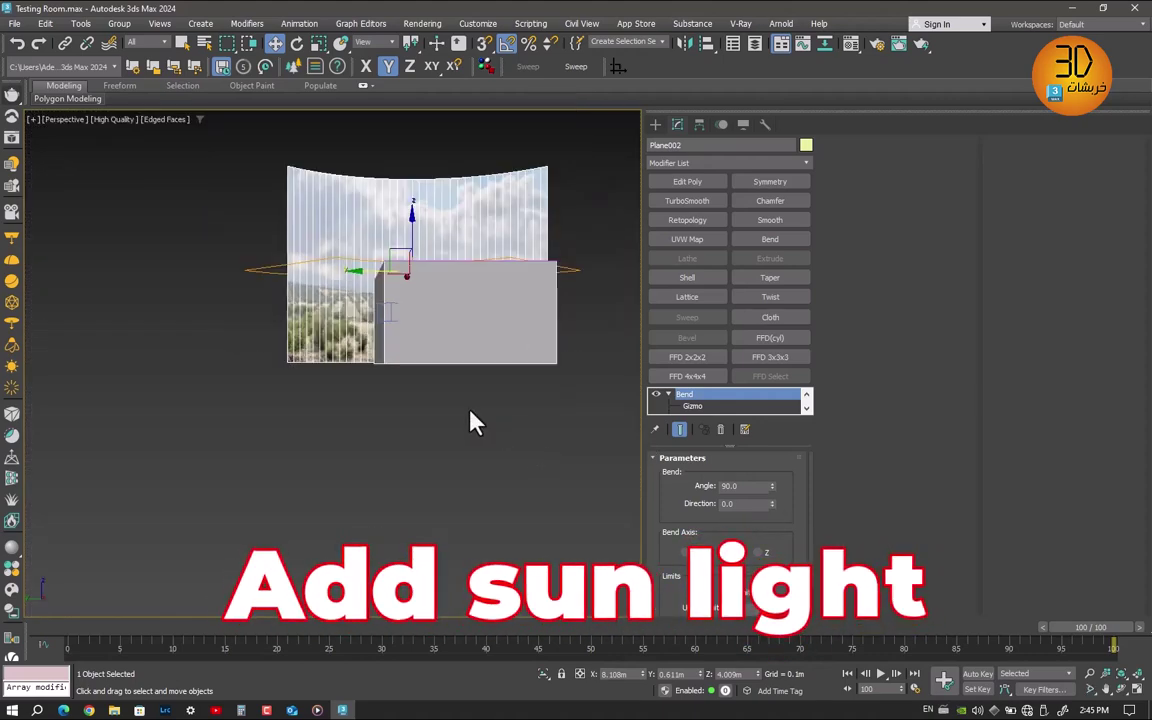
middle_click_drag(514, 389, 514, 476, "alt")
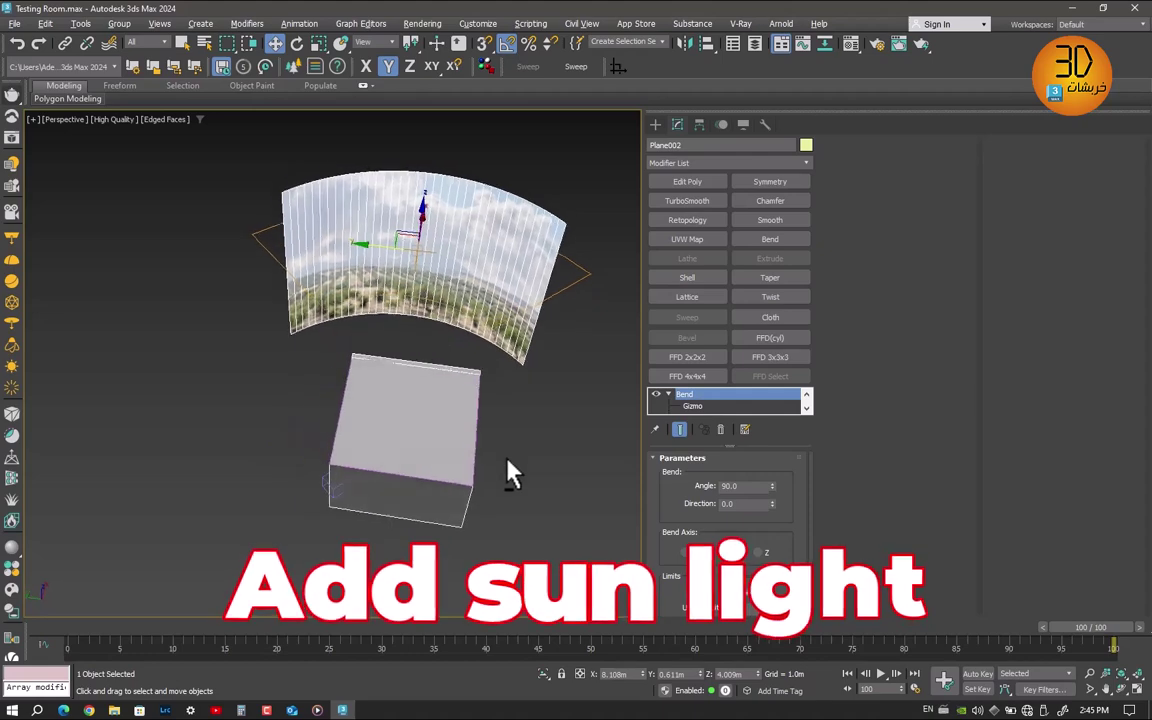
middle_click_drag(436, 291, 560, 200, "alt")
left_click(655, 124)
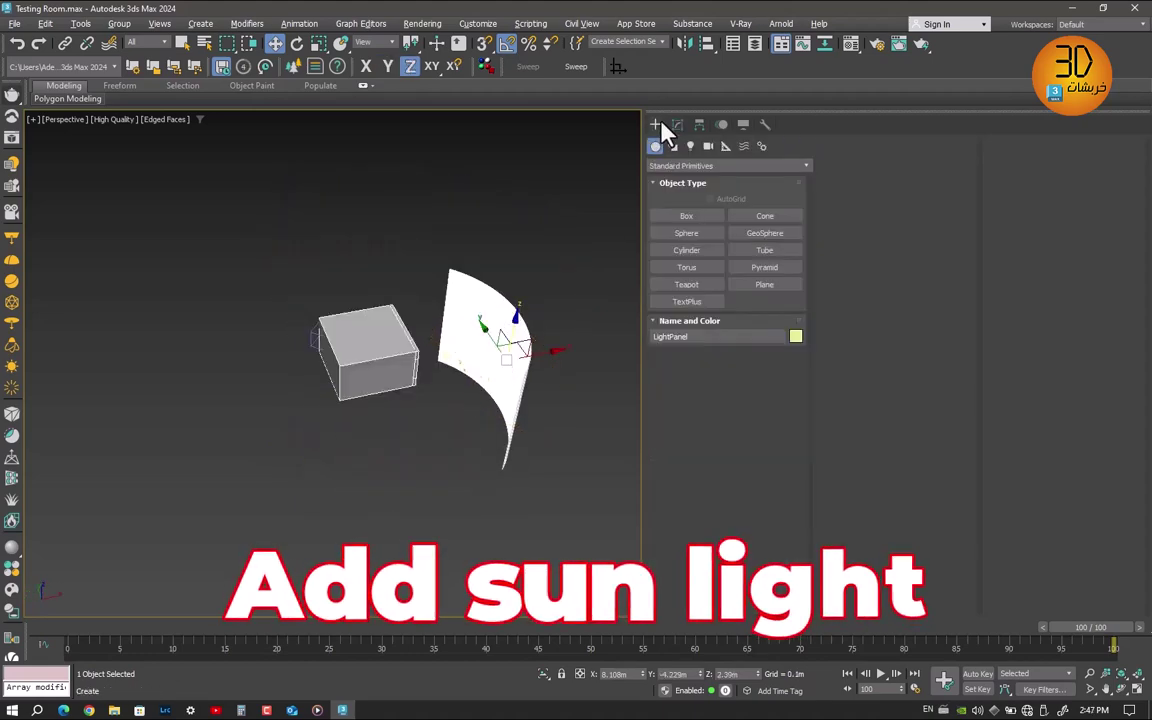
left_click(690, 146)
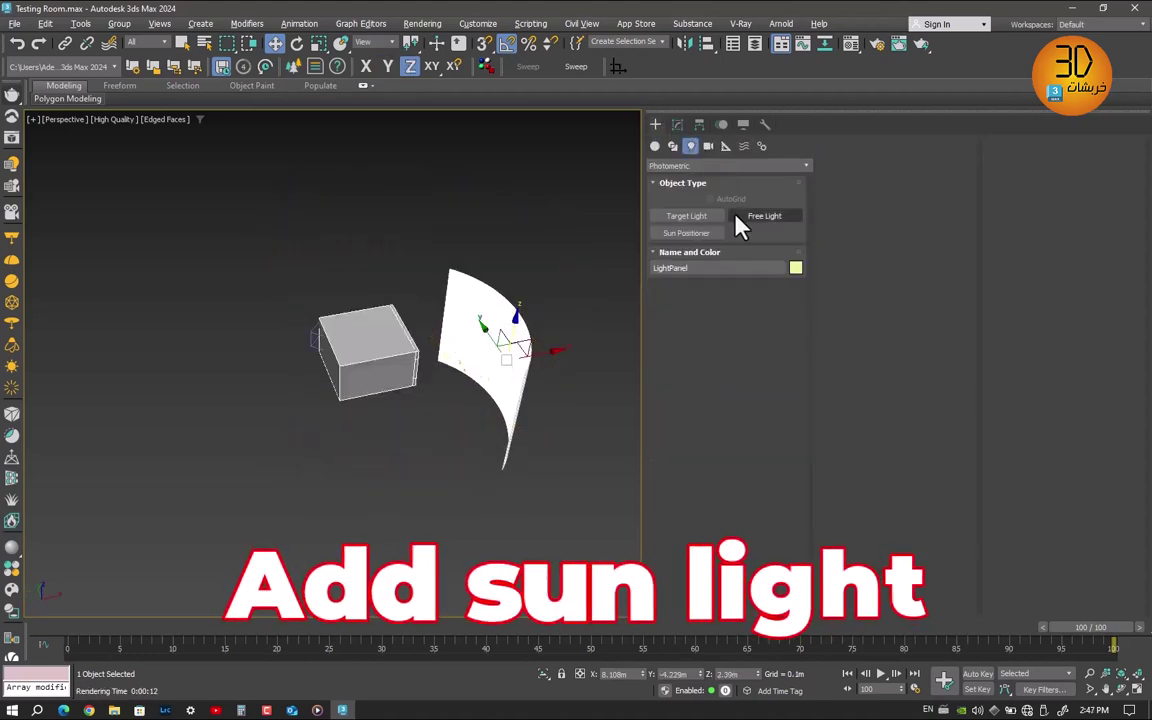
left_click(708, 166)
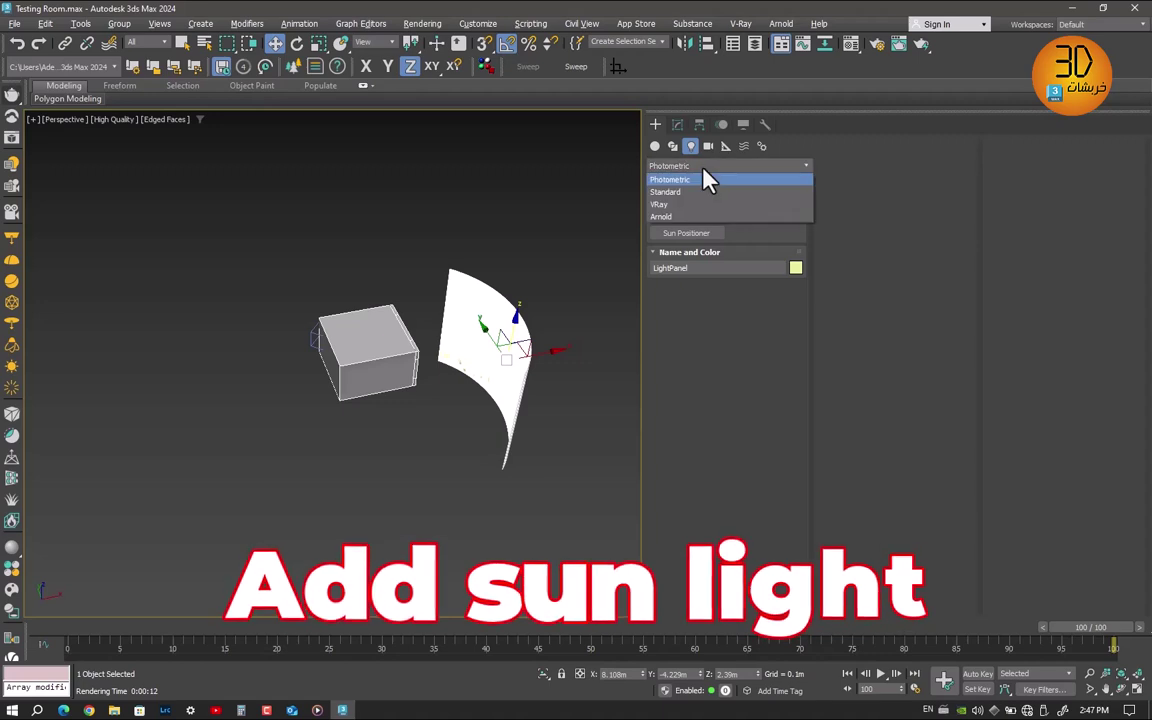
left_click(660, 204)
left_click(758, 234)
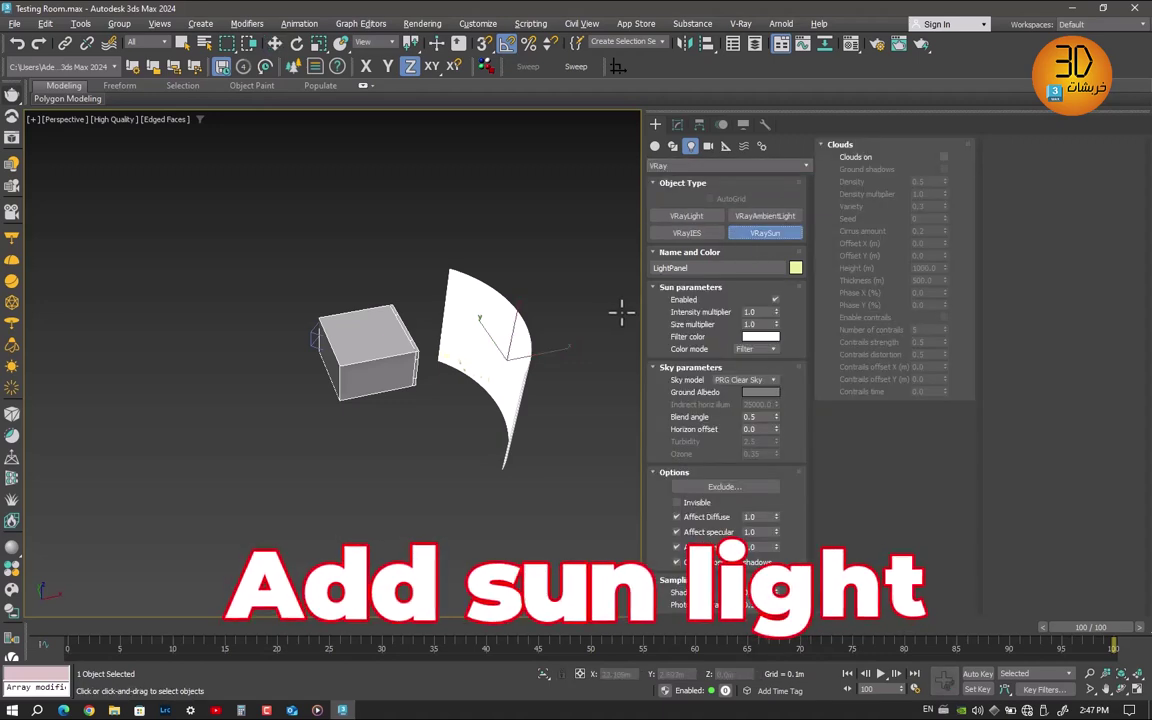
mouse_move(621, 313)
middle_mouse_down()
mouse_move(548, 301)
mouse_move(576, 325)
middle_mouse_up()
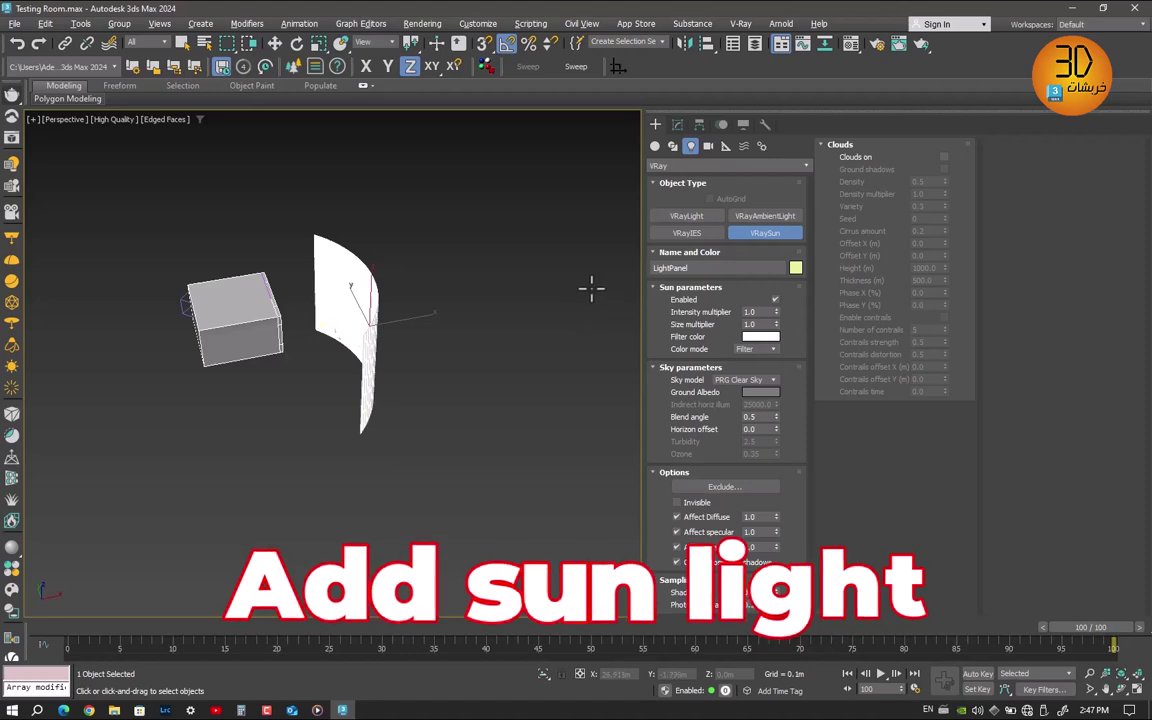
left_click_drag(591, 289, 416, 309)
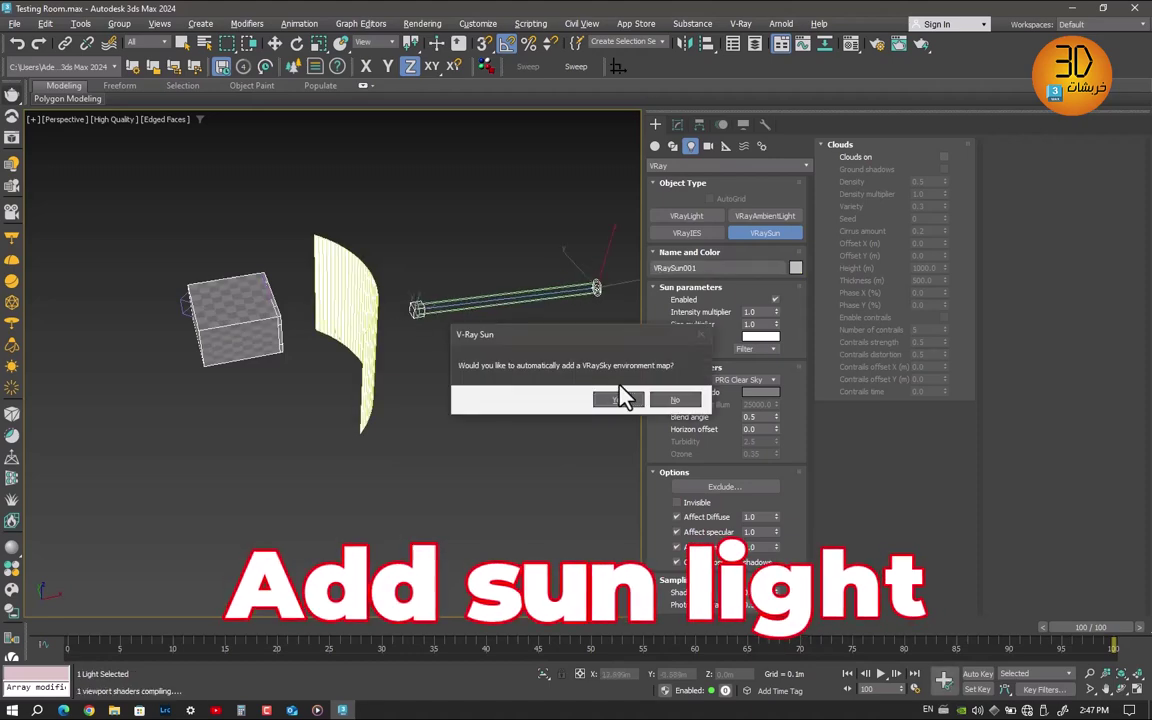
left_click(618, 398)
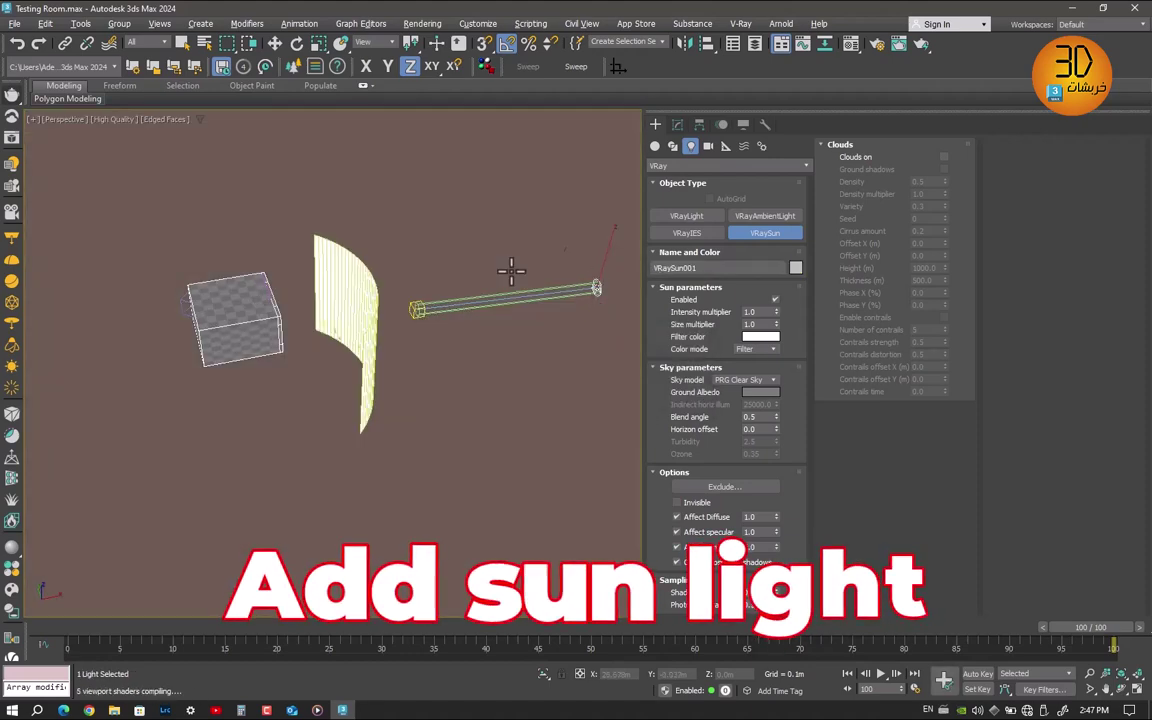
left_click(160, 121)
mouse_move(199, 315)
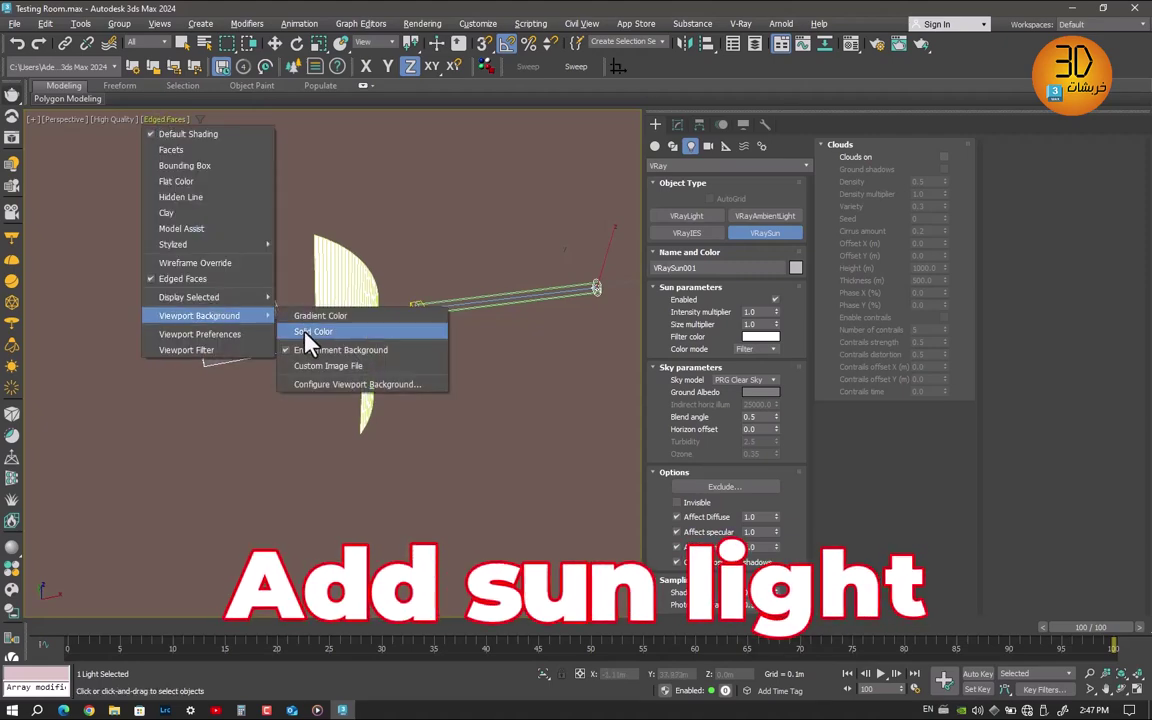
Give the viewport a solid-colour background and raise the sun to a steeper angle.
left_click(312, 332)
right_click(596, 288)
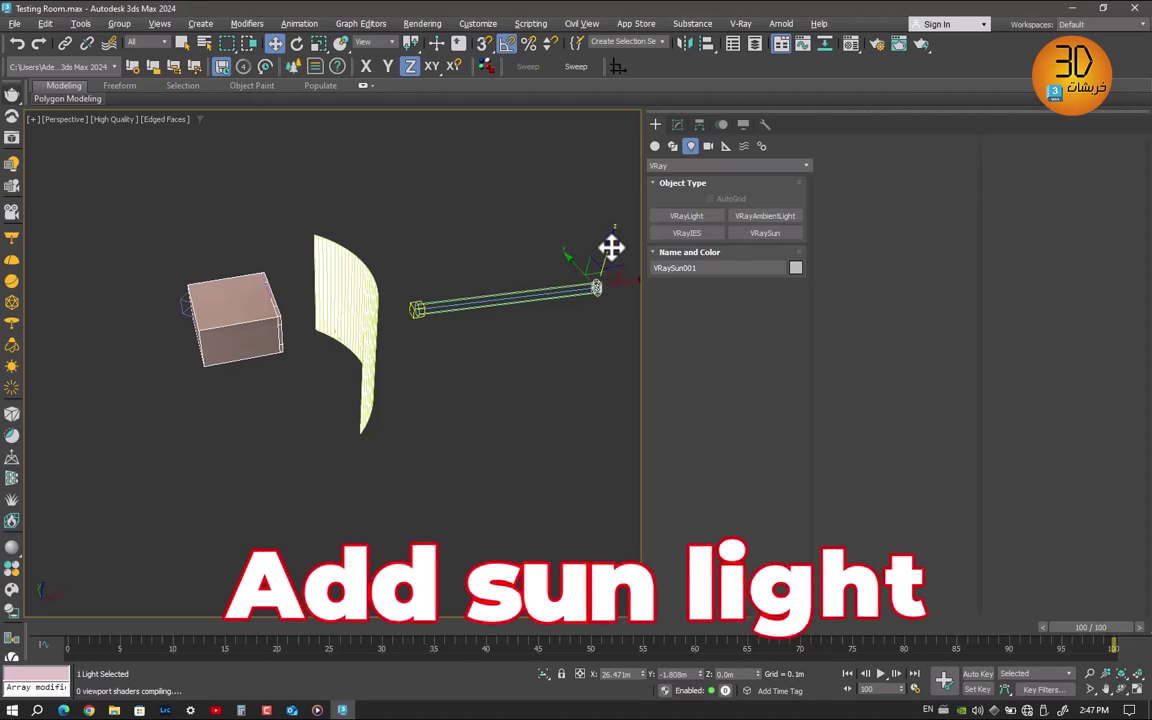
left_click_drag(622, 141, 624, 116)
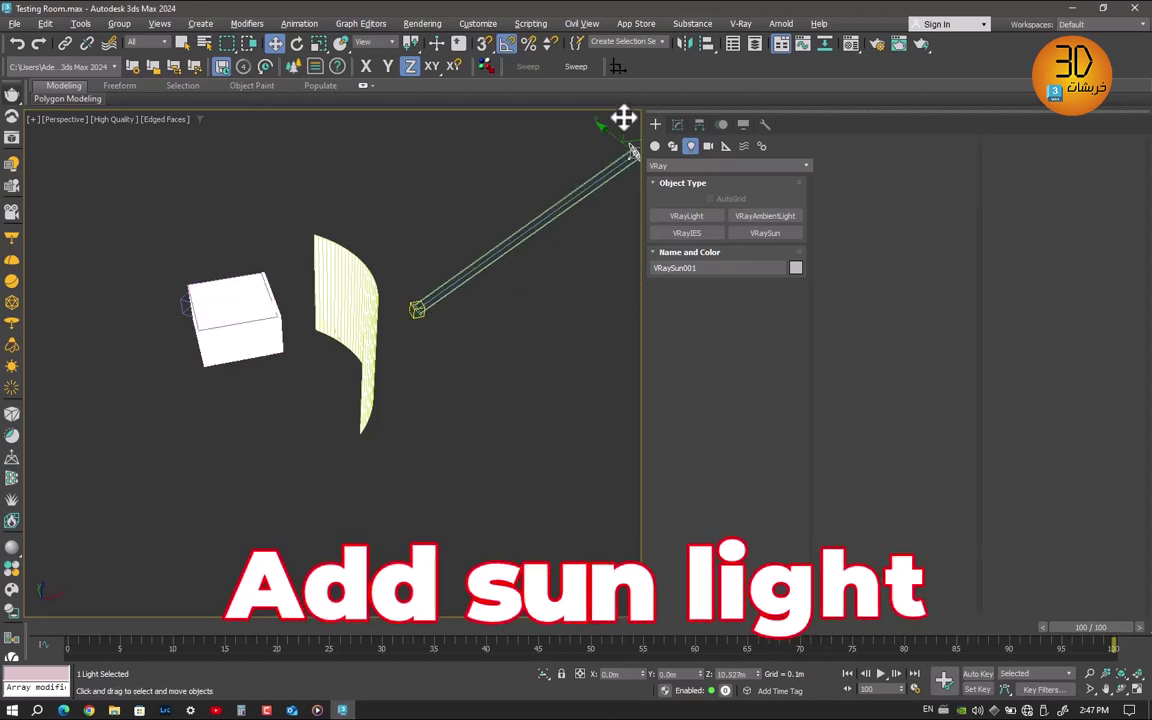
middle_click_drag(453, 294, 447, 277, "alt")
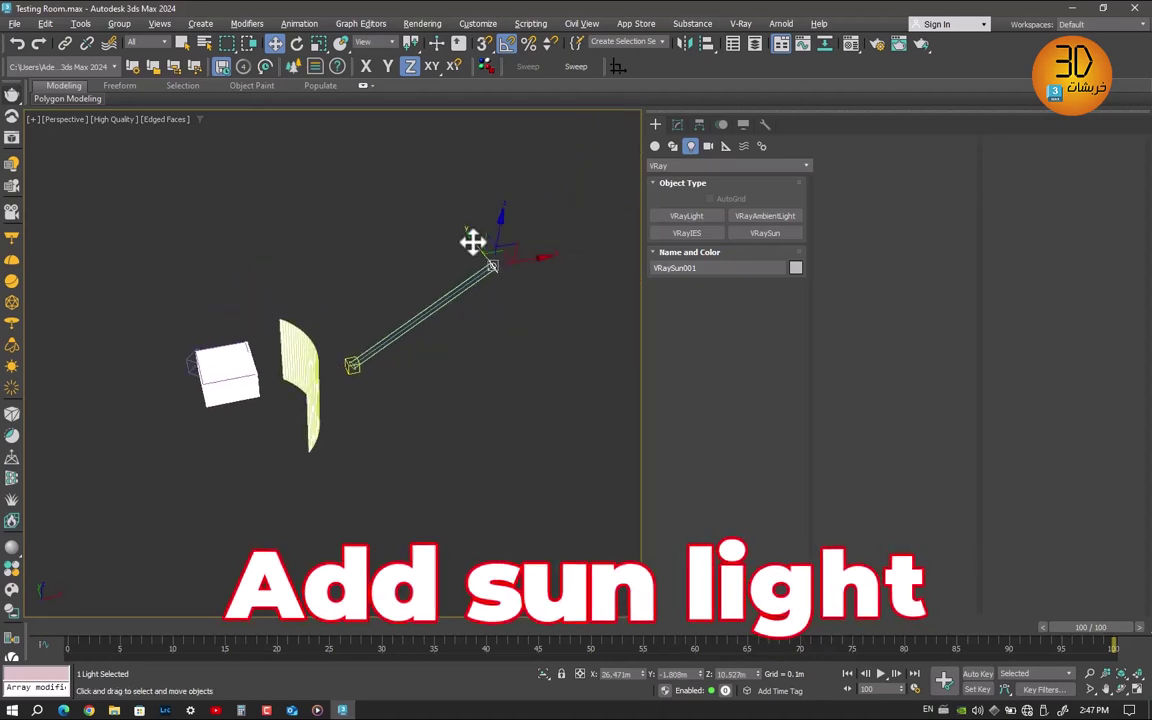
left_click_drag(472, 242, 426, 180)
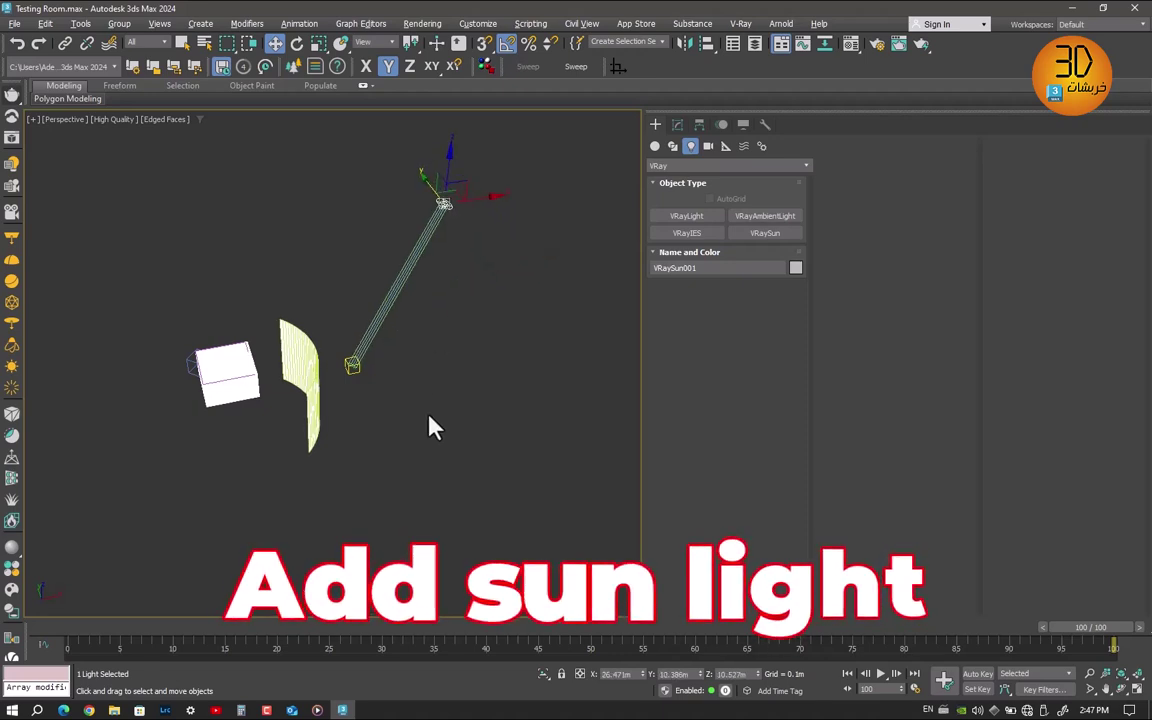
mouse_move(453, 404)
middle_mouse_down("alt")
mouse_move(273, 404)
mouse_move(390, 400)
mouse_move(465, 370)
middle_mouse_up("alt")
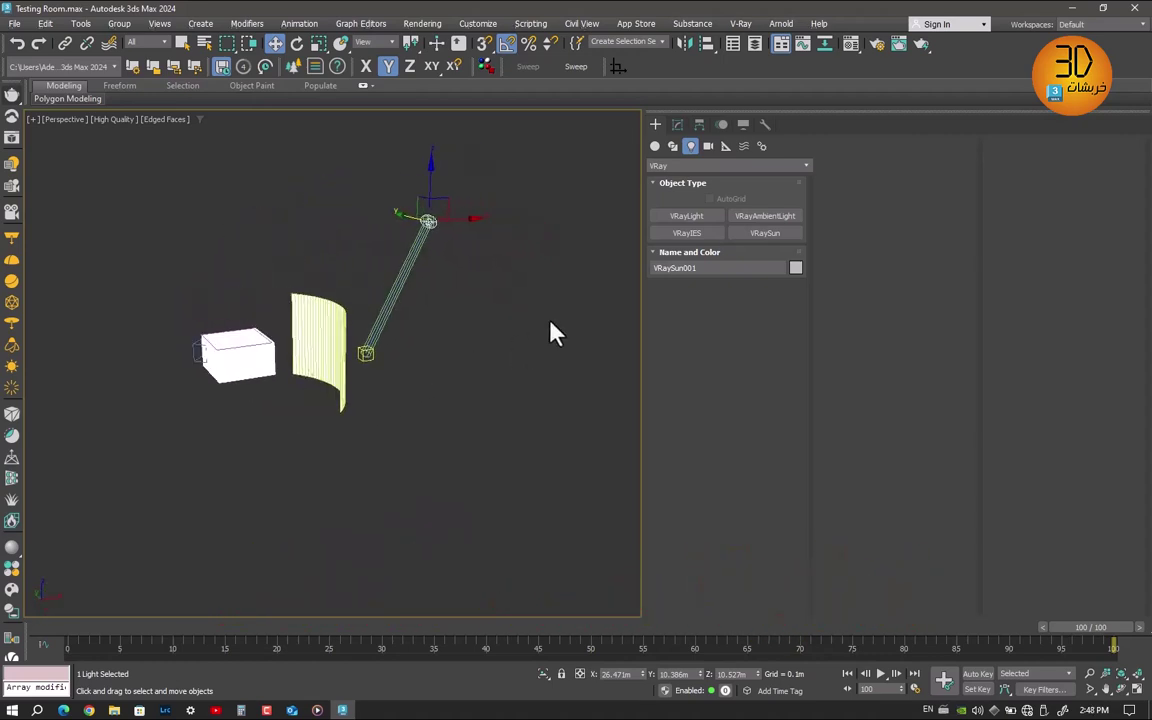
Set VRaySun001's size multiplier to 20.0.
left_click(677, 125)
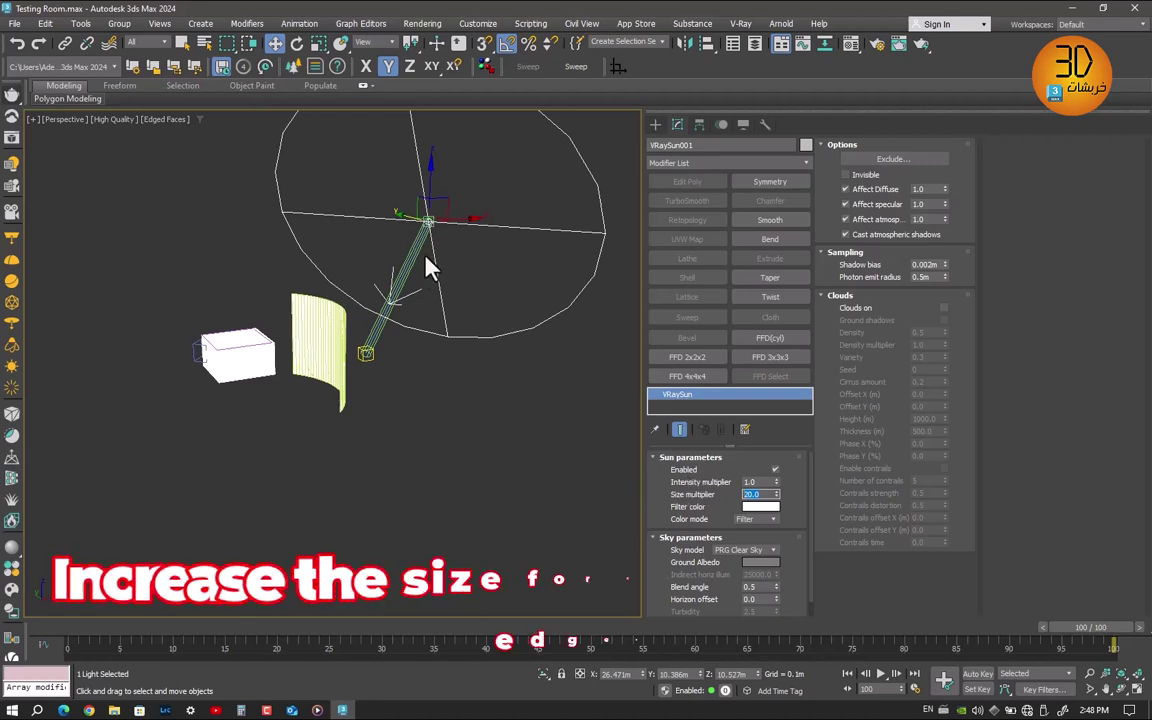
double_click(752, 494)
type("20")
key("Return")
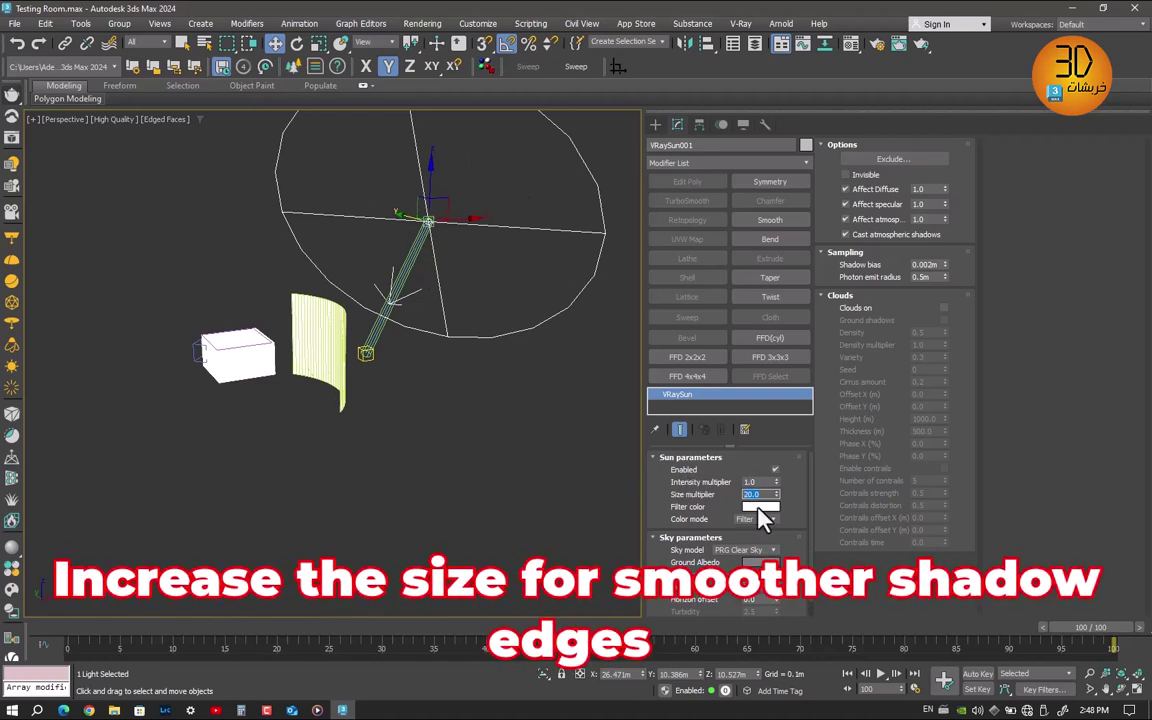
middle_click_drag(420, 440, 430, 460)
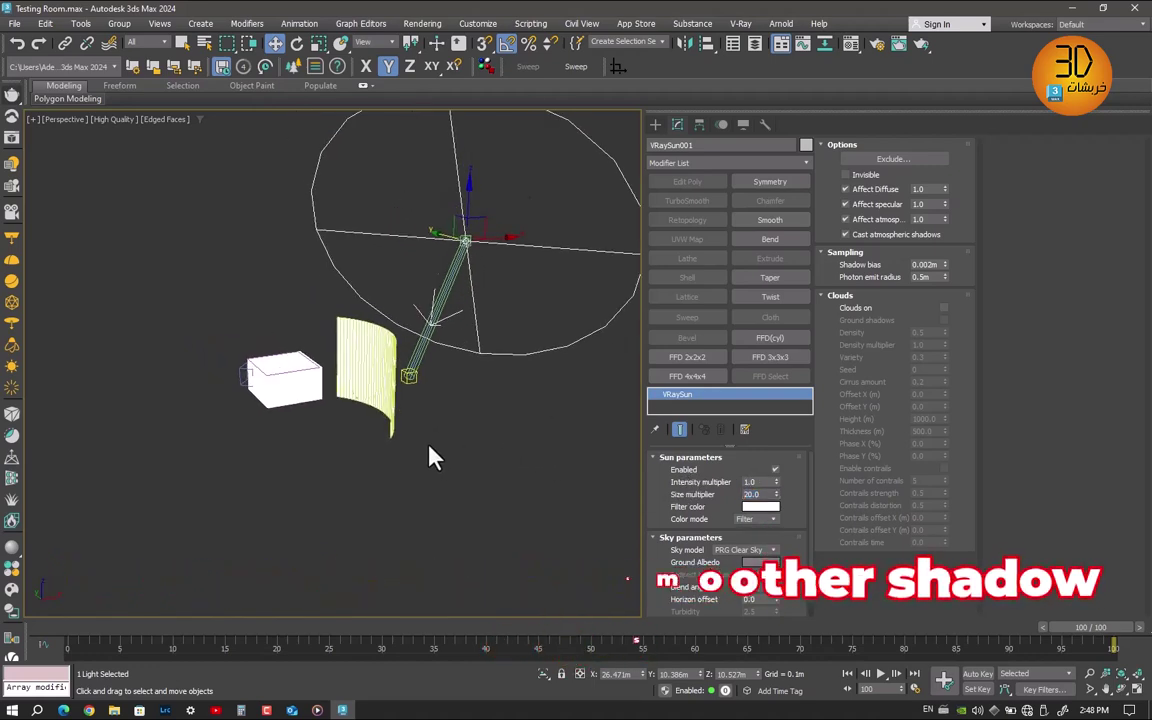
left_click(372, 368)
Move the curved LightPanel in Top view until it sits right against the outside of the window.
mouse_move(365, 370)
middle_mouse_down("alt")
mouse_move(411, 355)
mouse_move(378, 391)
middle_mouse_up("alt")
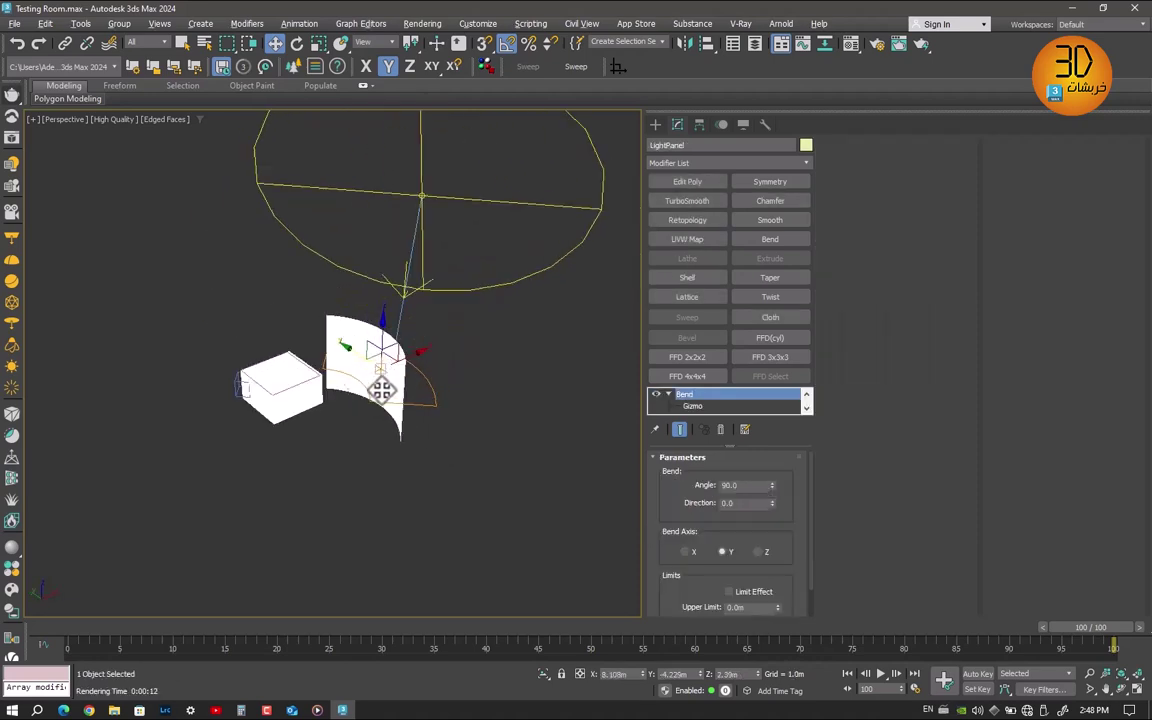
right_click(382, 372)
left_click(425, 382)
middle_click_drag(447, 386, 356, 376, "alt")
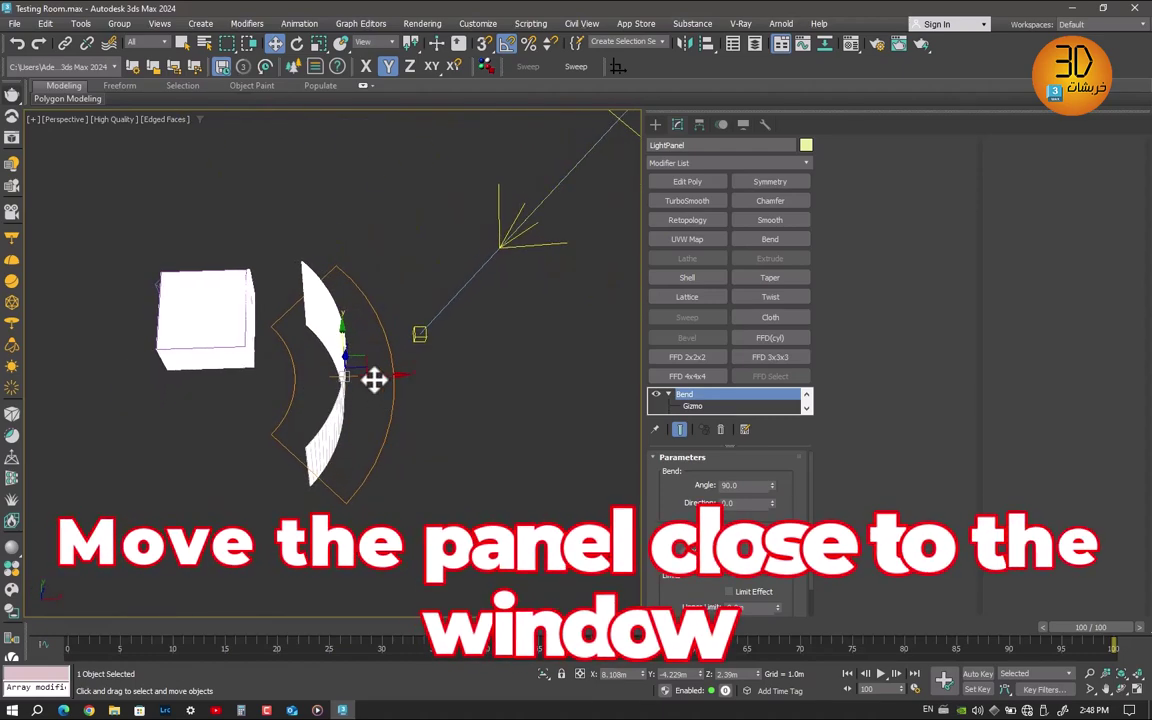
left_click_drag(386, 378, 355, 377)
key("t")
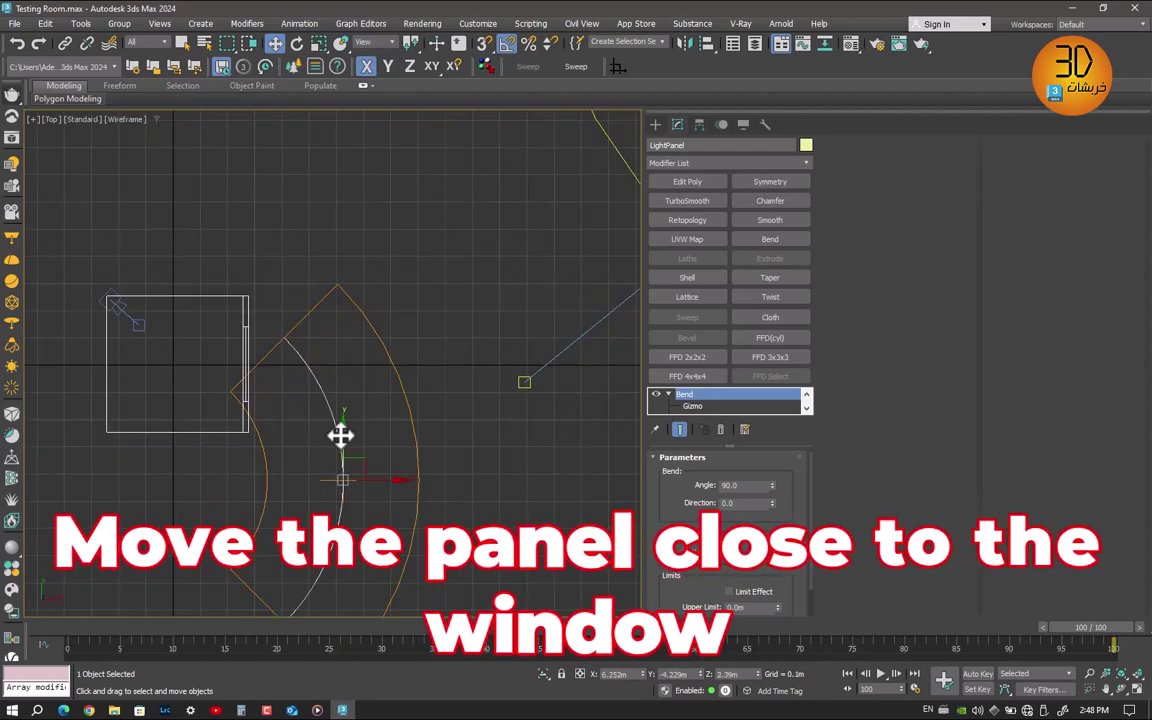
mouse_move(363, 458)
left_mouse_down()
mouse_move(355, 363)
mouse_move(325, 340)
left_mouse_up()
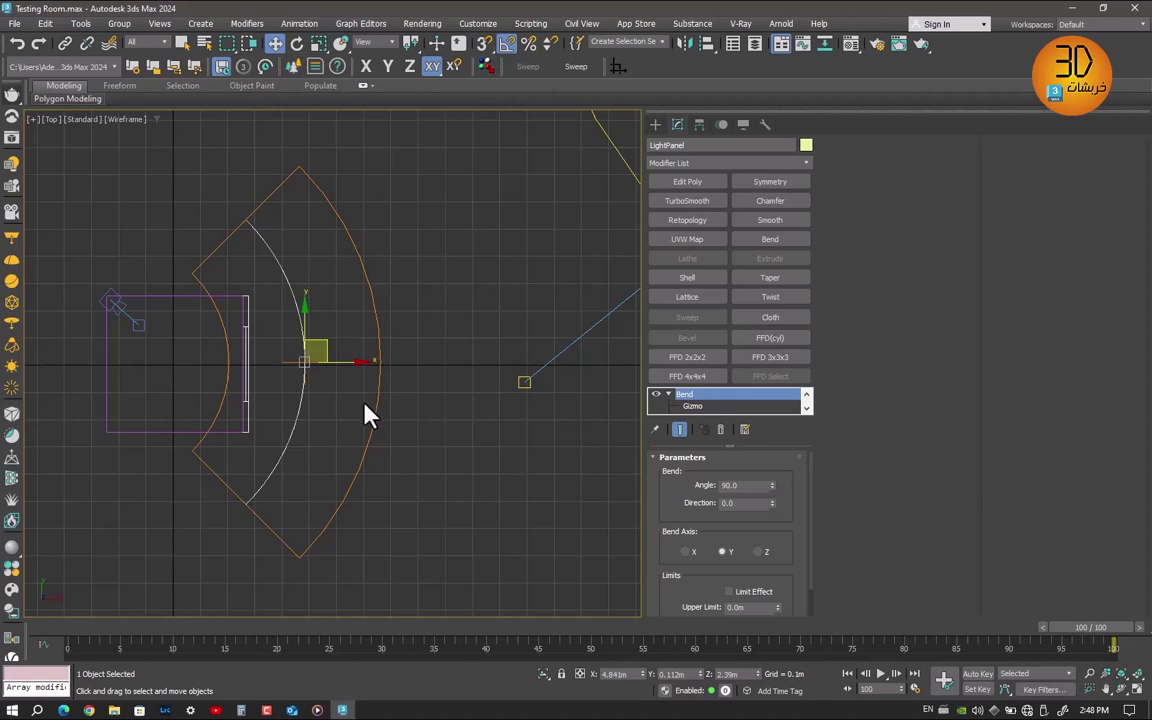
Test-render the VRayCam001 view showing the landscape through the window, then close the frame buffer.
key("c")
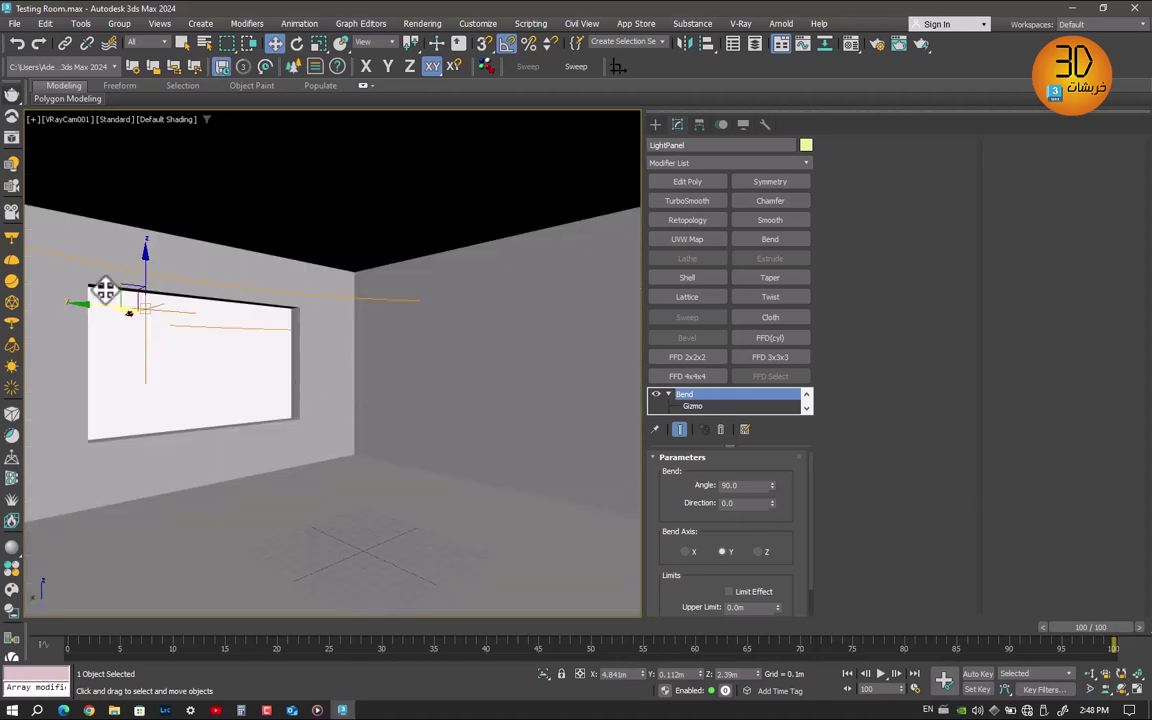
left_click(12, 96)
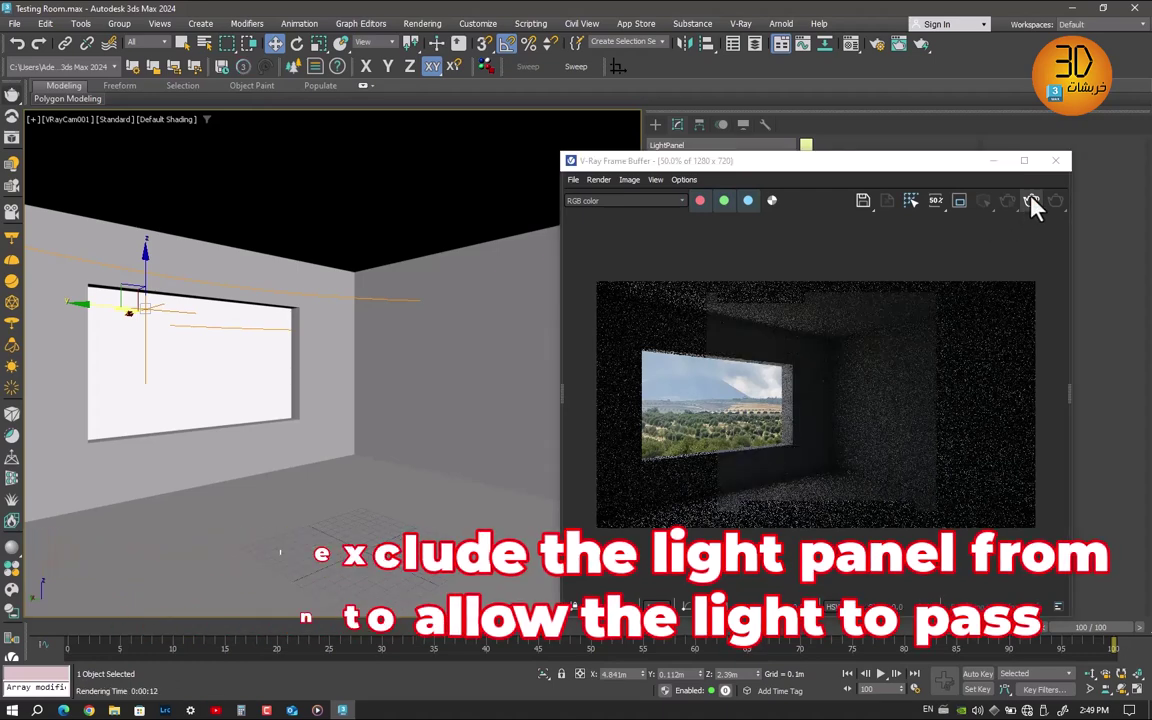
left_click(1055, 160)
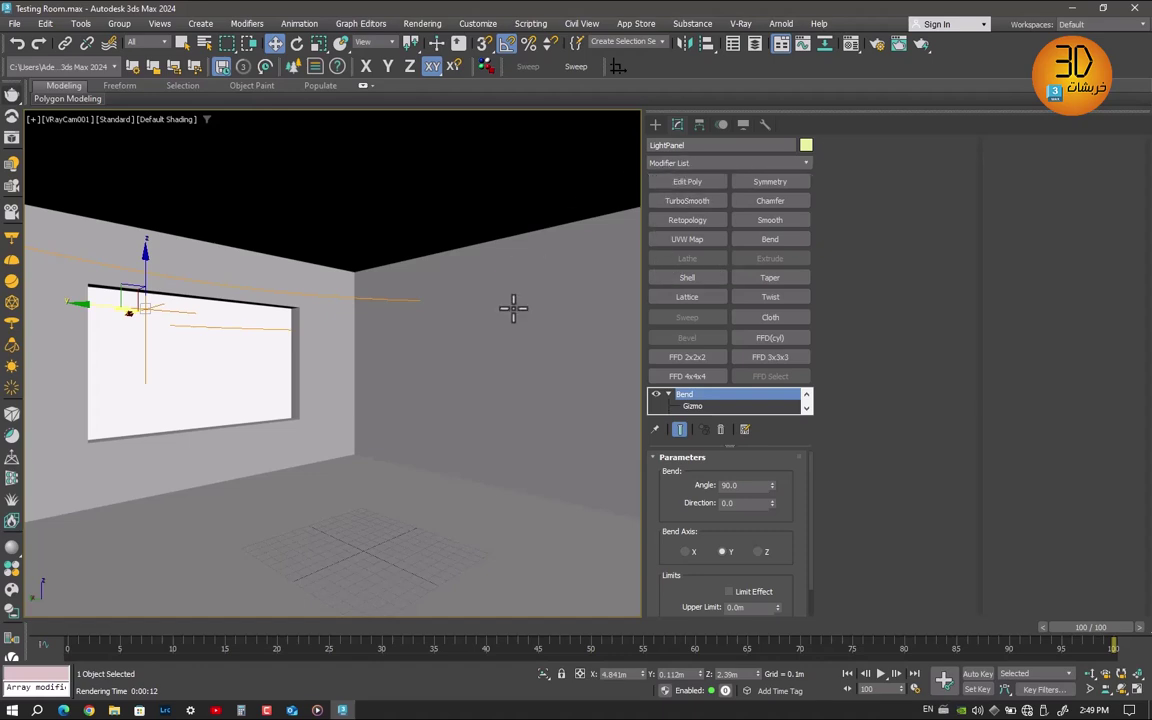
Exclude LightPanel from VRaySun001's illumination and lower the sun's intensity multiplier to 0.3.
key("p")
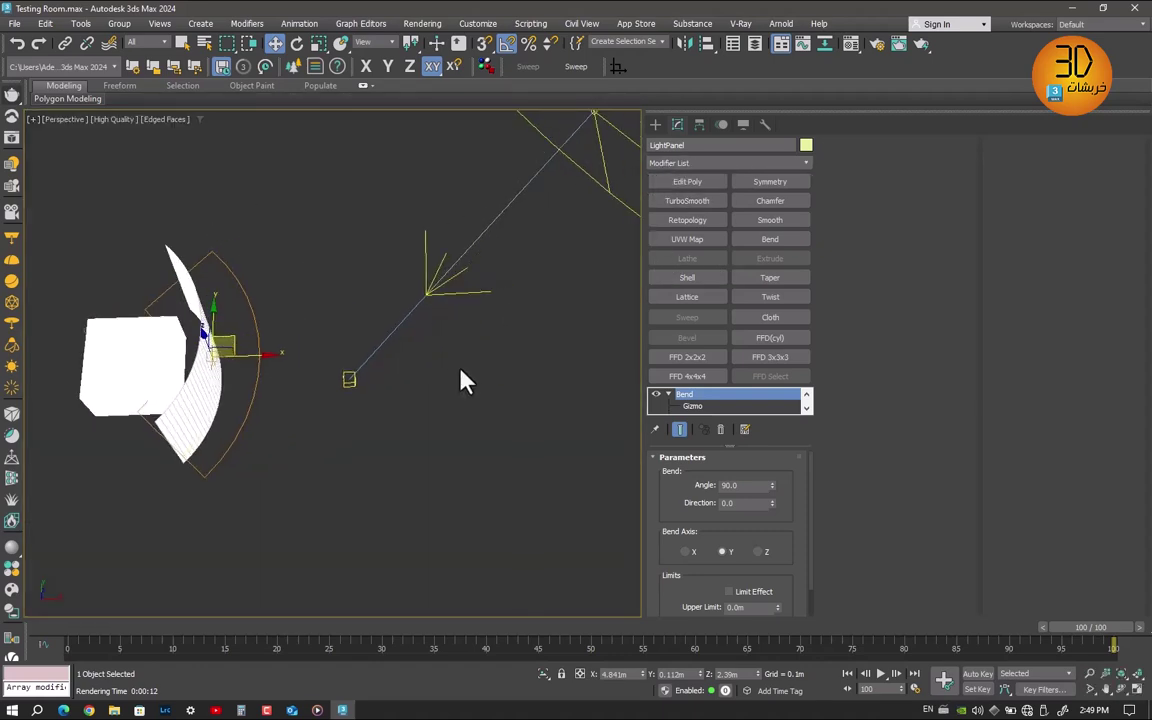
middle_click_drag(530, 318, 463, 386, "alt")
left_click(548, 273)
left_click(552, 215)
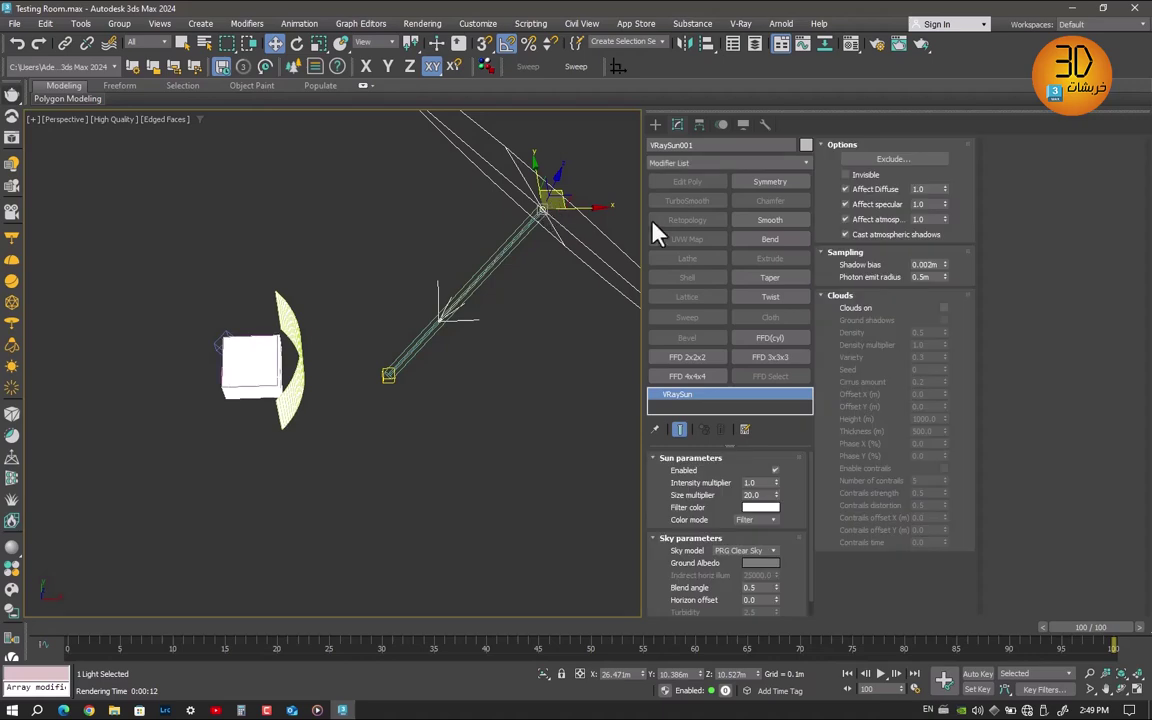
left_click(861, 163)
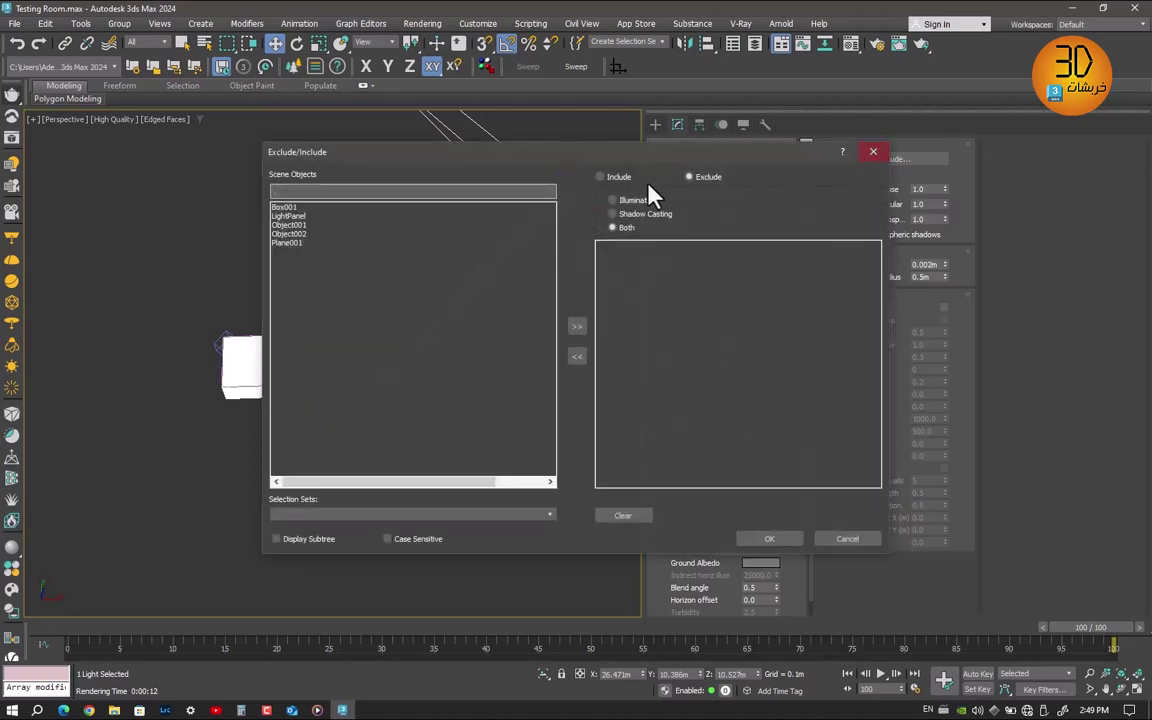
double_click(299, 216)
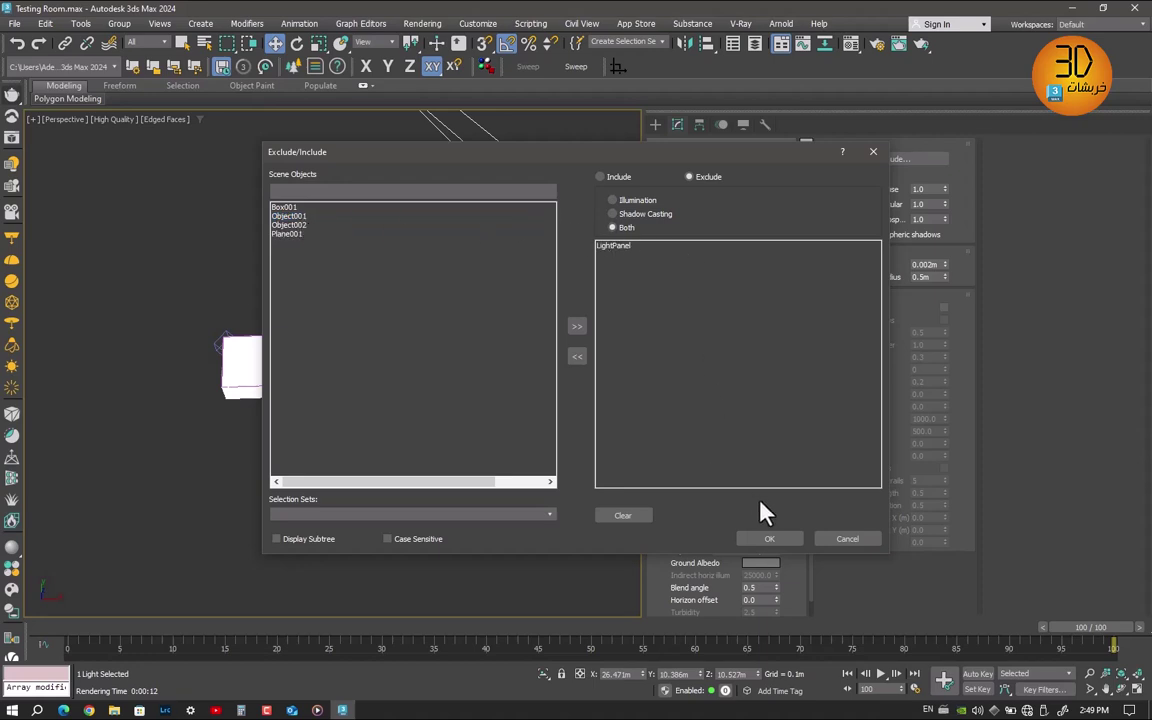
left_click(769, 539)
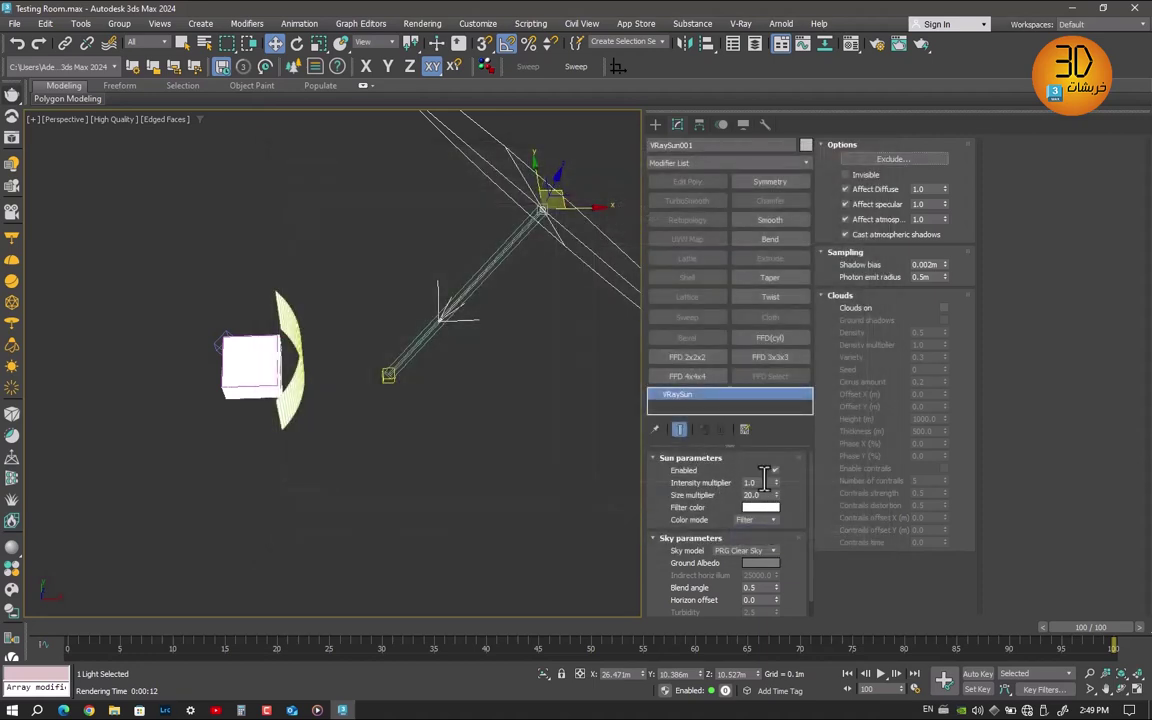
double_click(760, 483)
type("0.3")
key("Return")
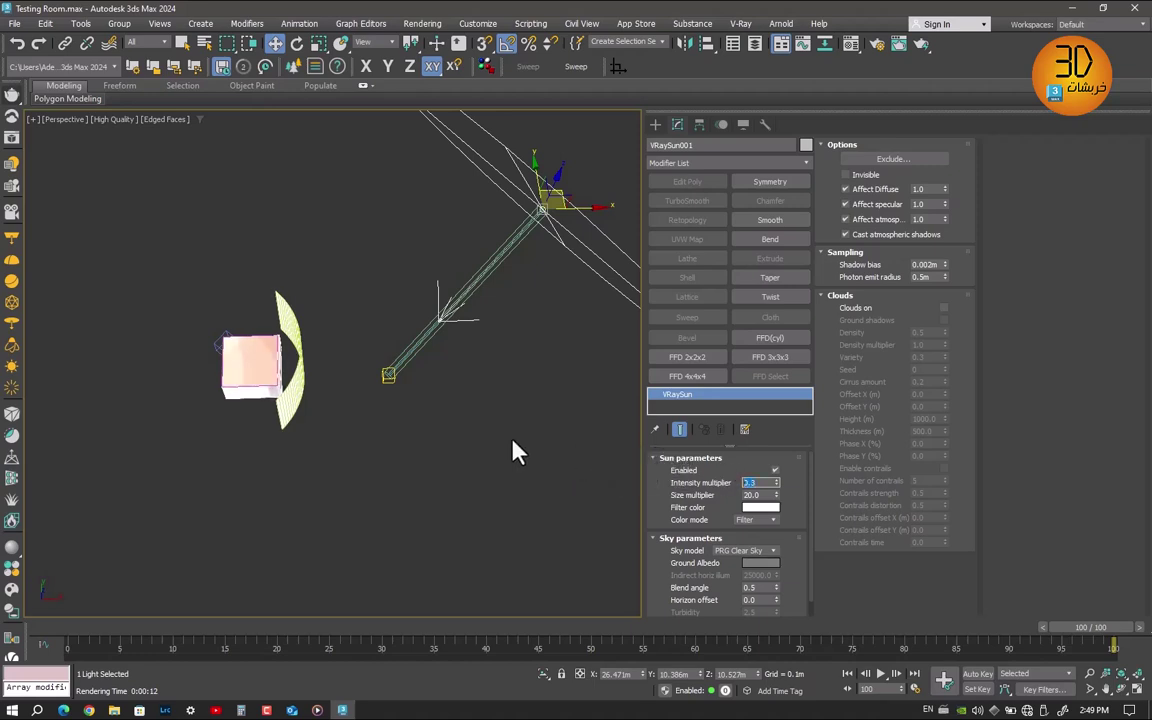
Render the VRayCam001 view with Shift+Q, maximise the frame buffer and zoom in to inspect it.
key("c")
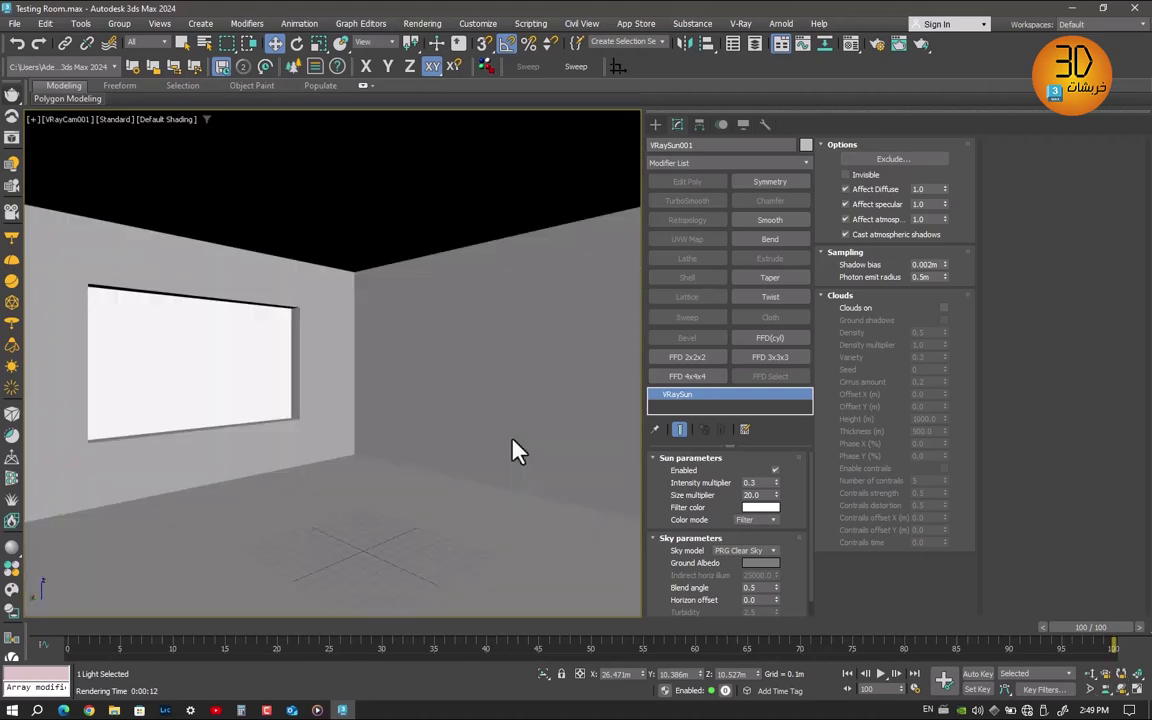
key("shift+q")
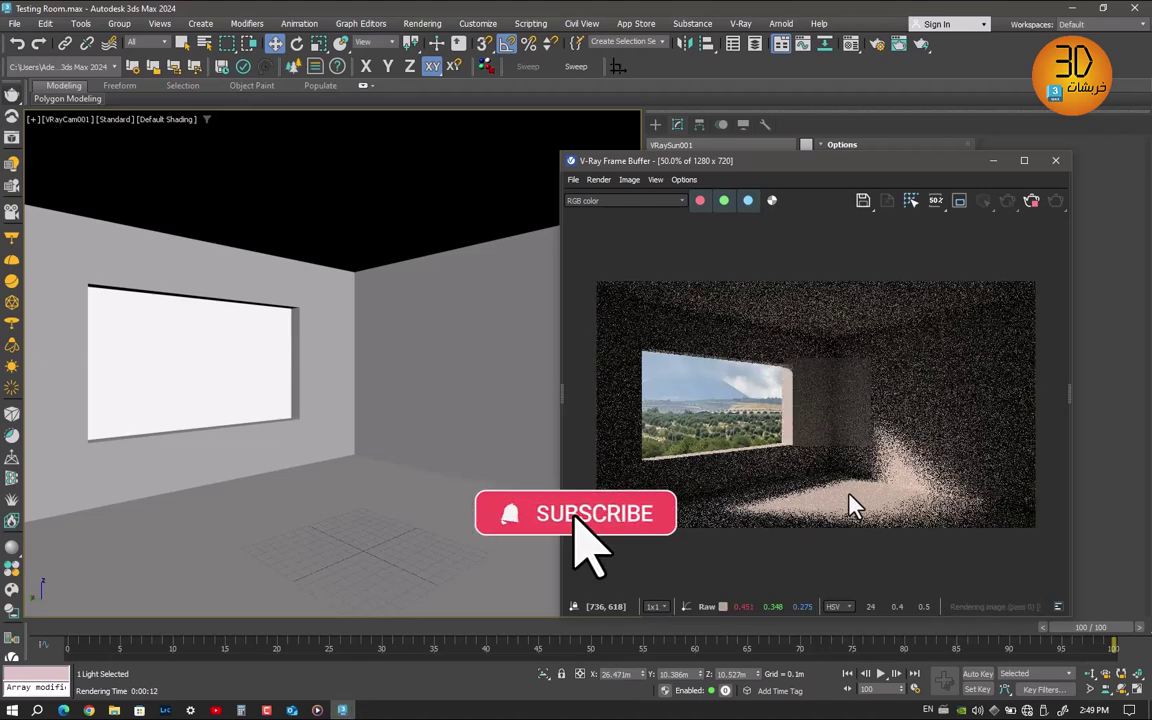
left_click(1025, 162)
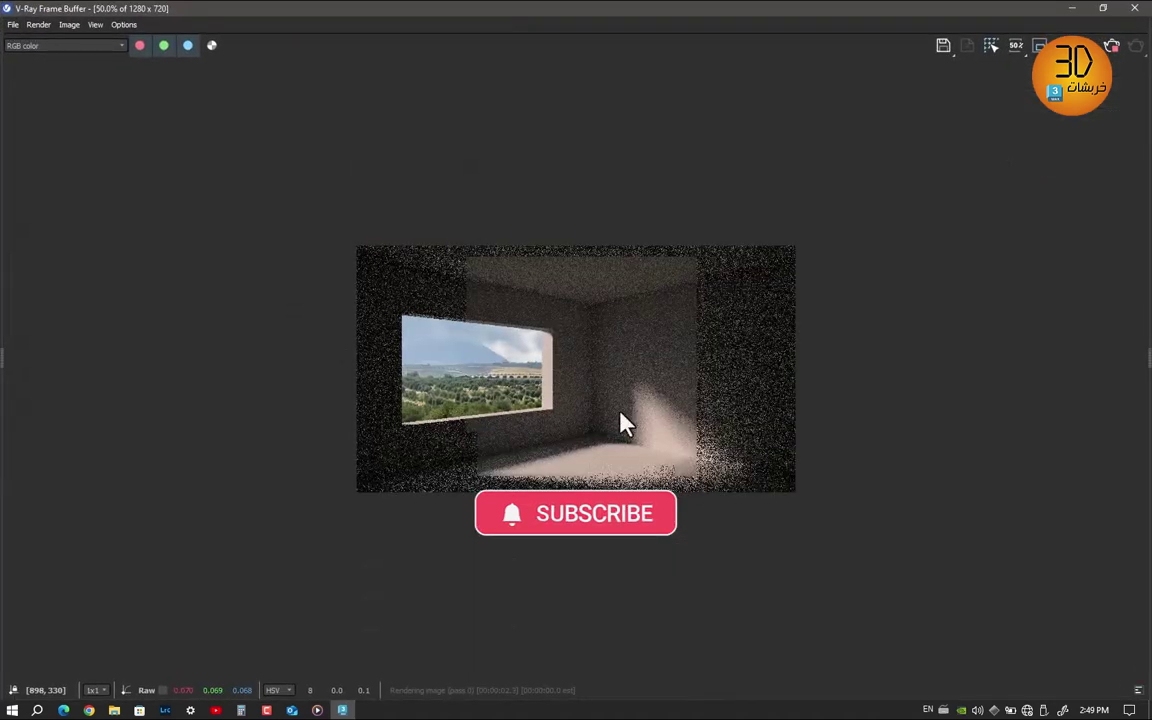
scroll(576, 460, "up", 3)
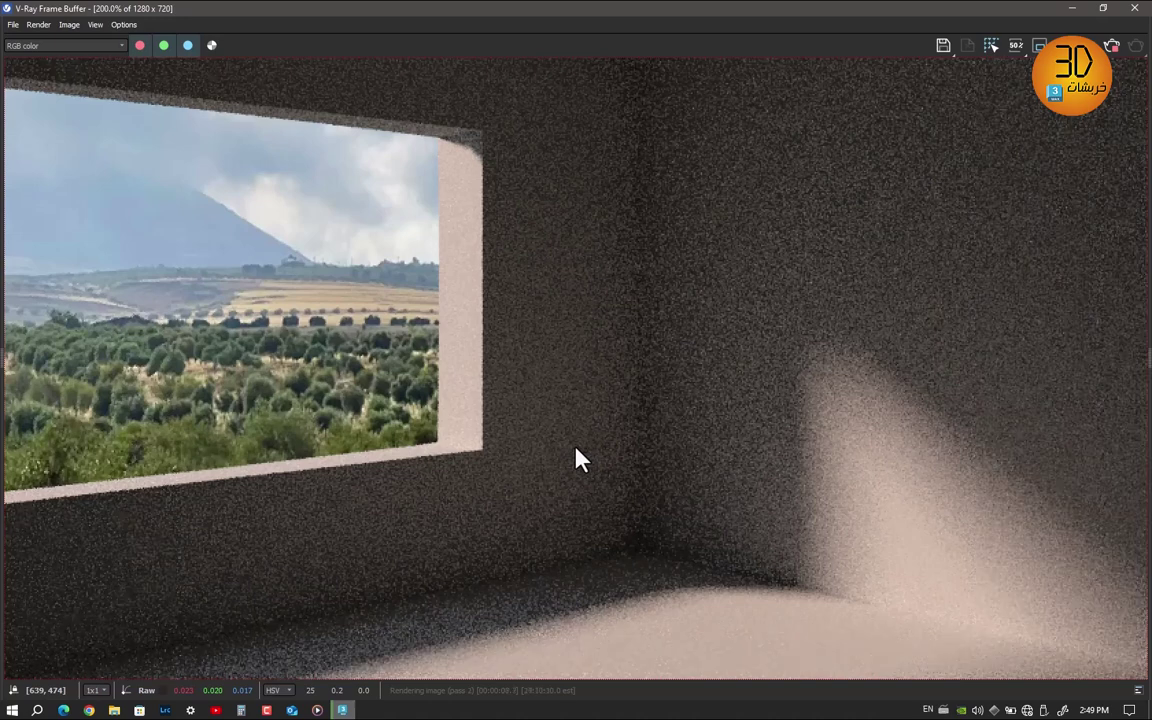
scroll(578, 460, "down", 2)
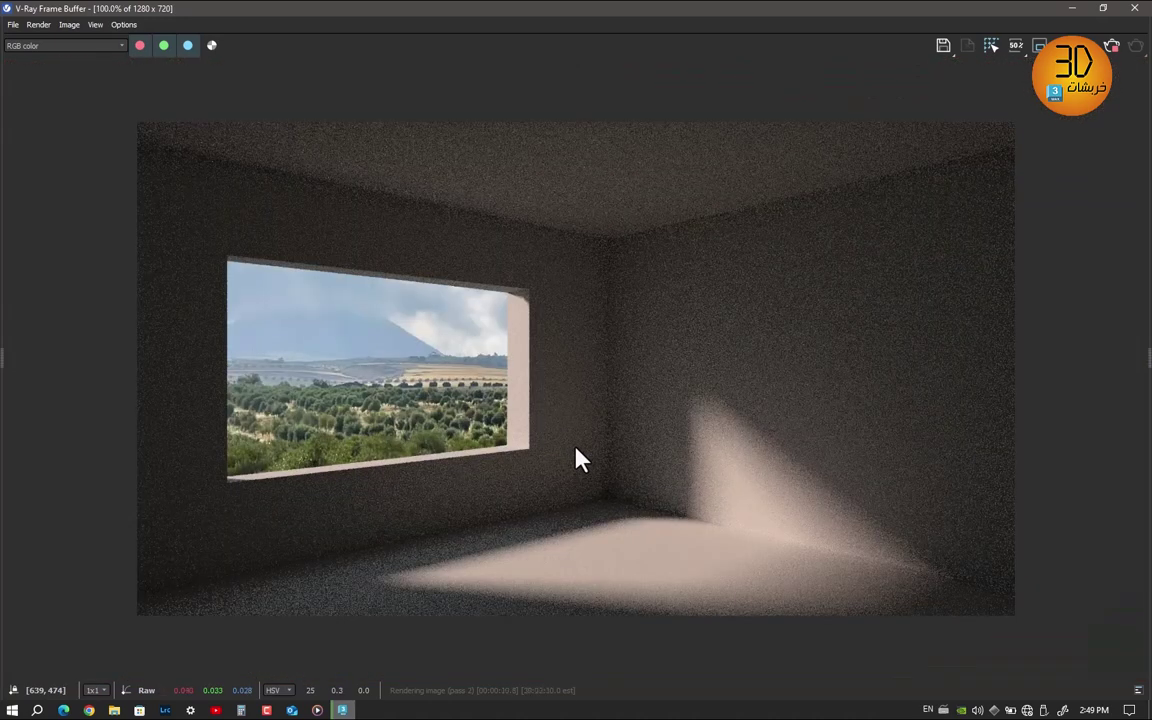